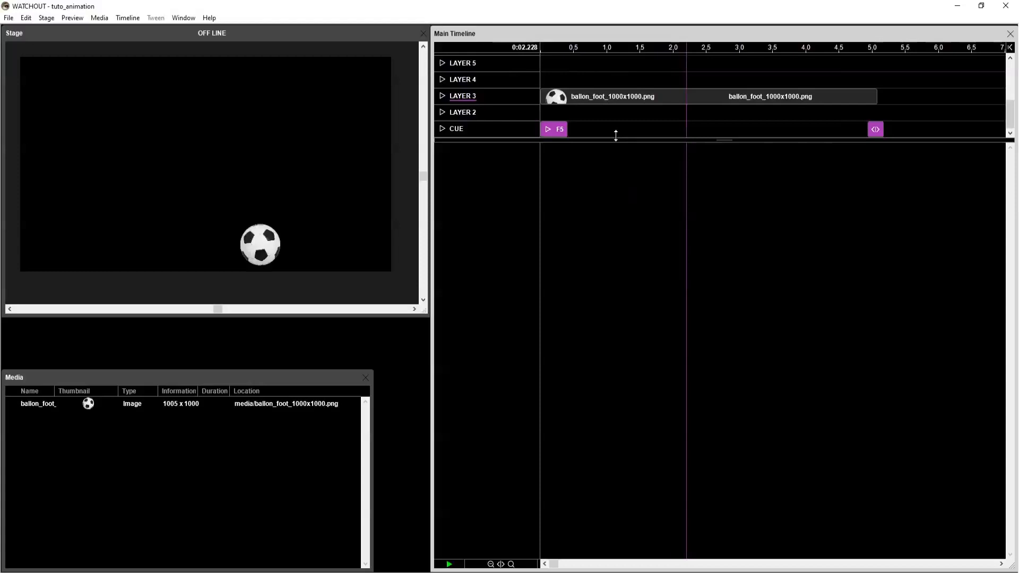
Examine the existing ball cue's position, scale and rotation curves and preview its bounce animation along the timeline.
{"action": "left_click", "coordinate": [593, 100]}
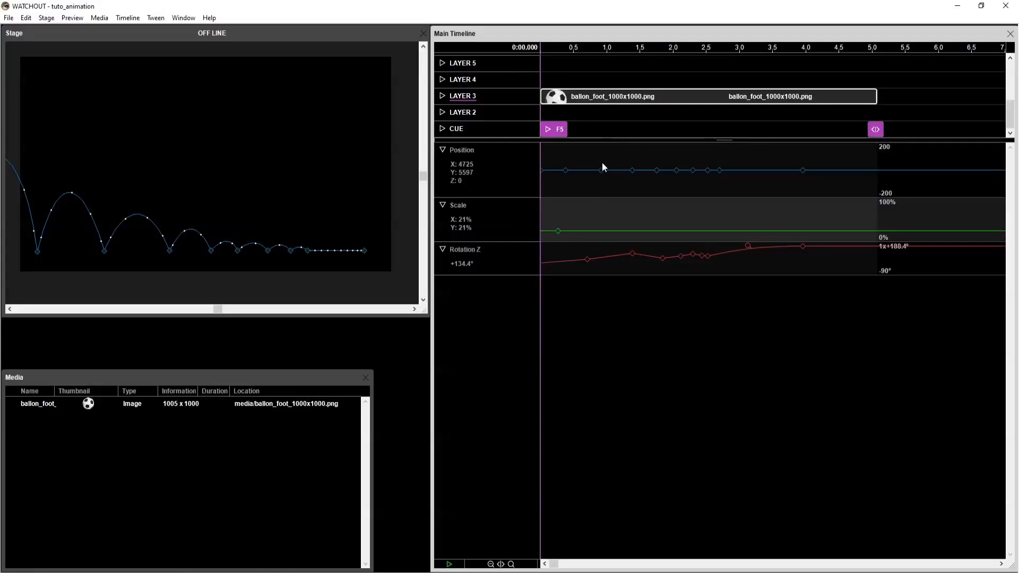
{"action": "left_click", "coordinate": [595, 87]}
{"action": "left_click", "coordinate": [590, 97]}
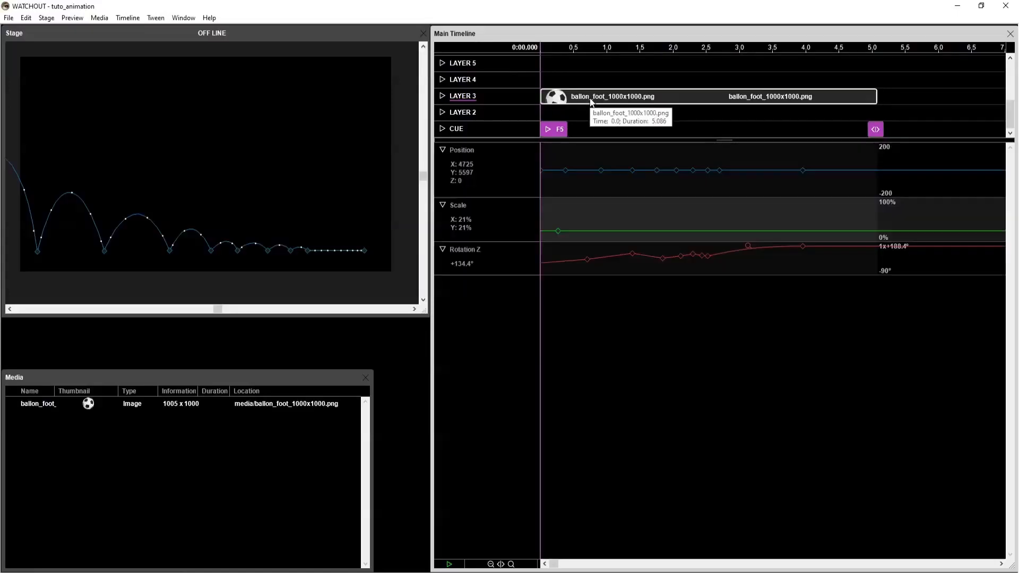
{"action": "left_click_drag", "start_coordinate": [550, 51], "coordinate": [765, 58]}
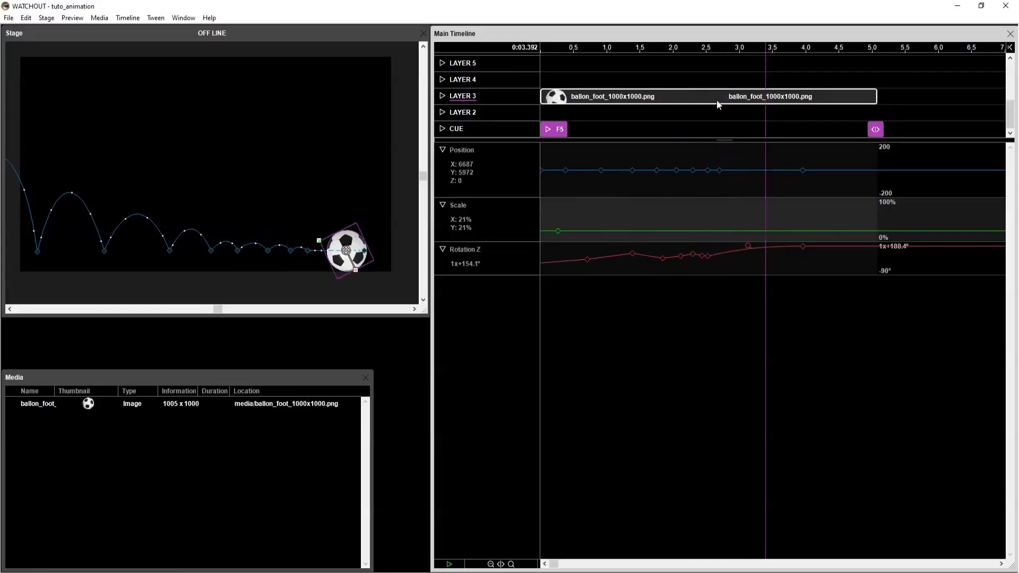
{"action": "left_click_drag", "start_coordinate": [677, 50], "coordinate": [656, 50]}
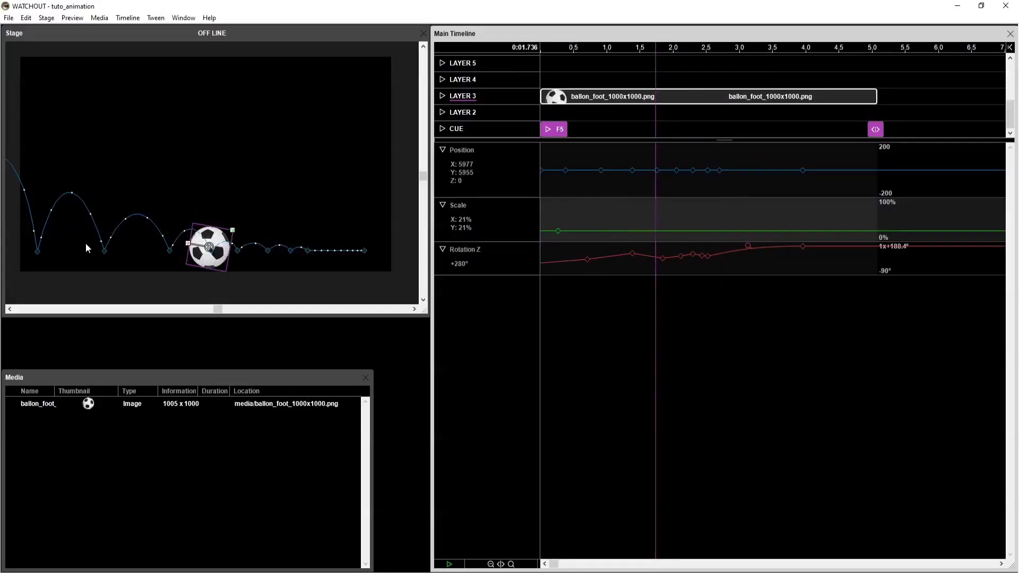
{"action": "left_click_drag", "start_coordinate": [639, 53], "coordinate": [598, 66]}
{"action": "left_click", "coordinate": [606, 72]}
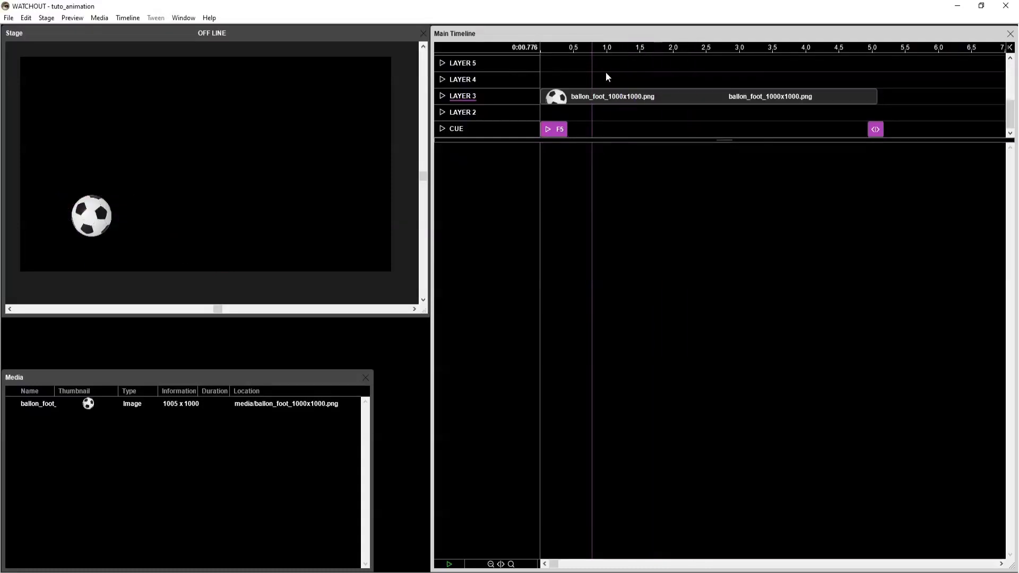
{"action": "key", "text": "space"}
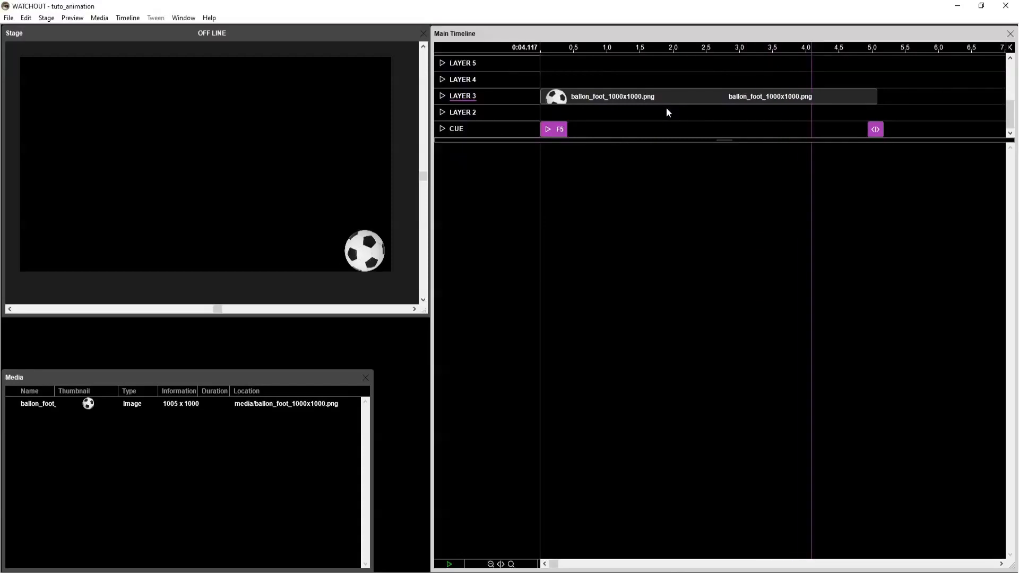
Add the ball image to Layer 3 at about 5.5 s, after the first cue, and set its duration to 5 s.
{"action": "left_click", "coordinate": [907, 49]}
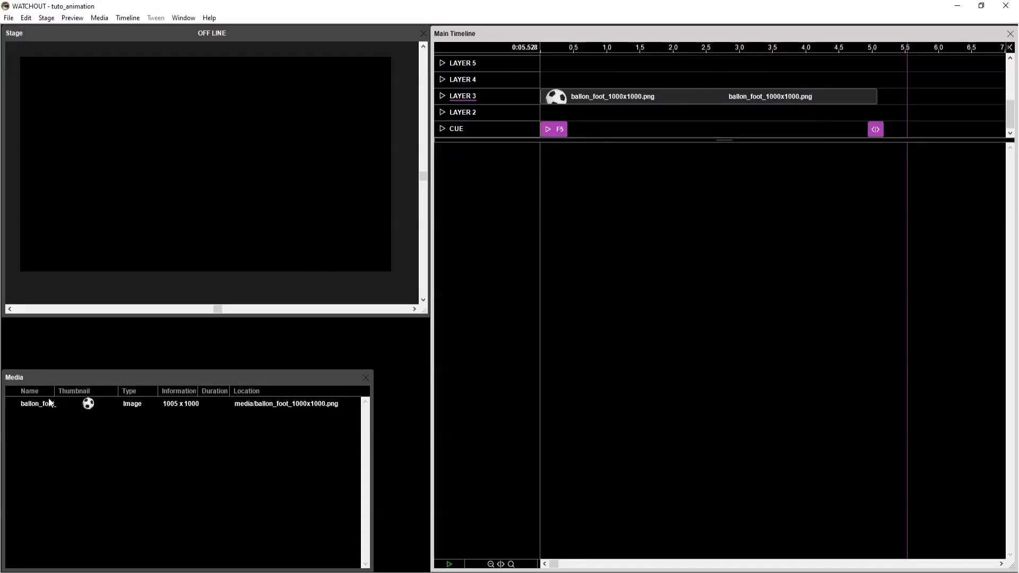
{"action": "left_click_drag", "start_coordinate": [36, 404], "coordinate": [907, 98]}
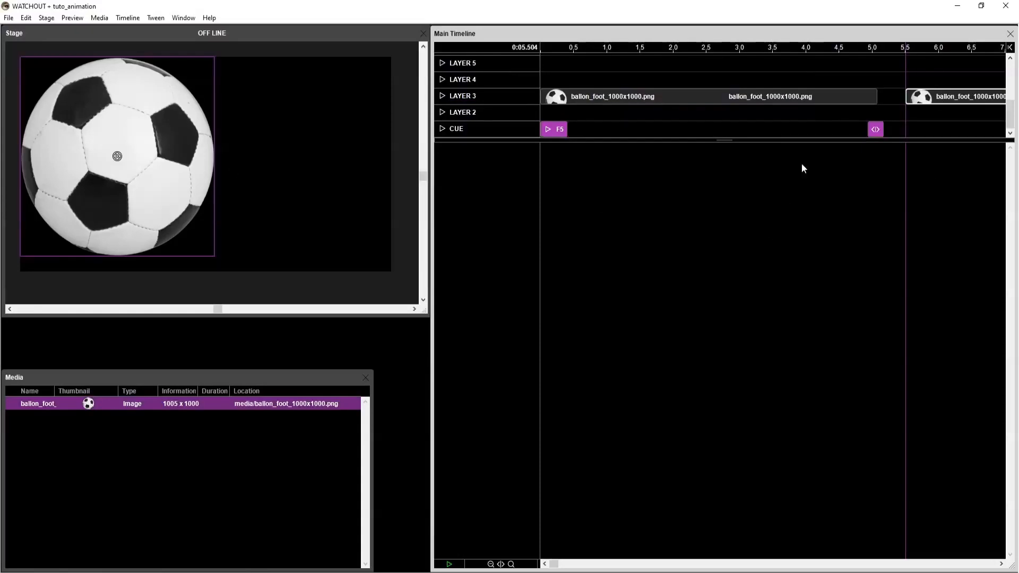
{"action": "key", "text": "minus"}
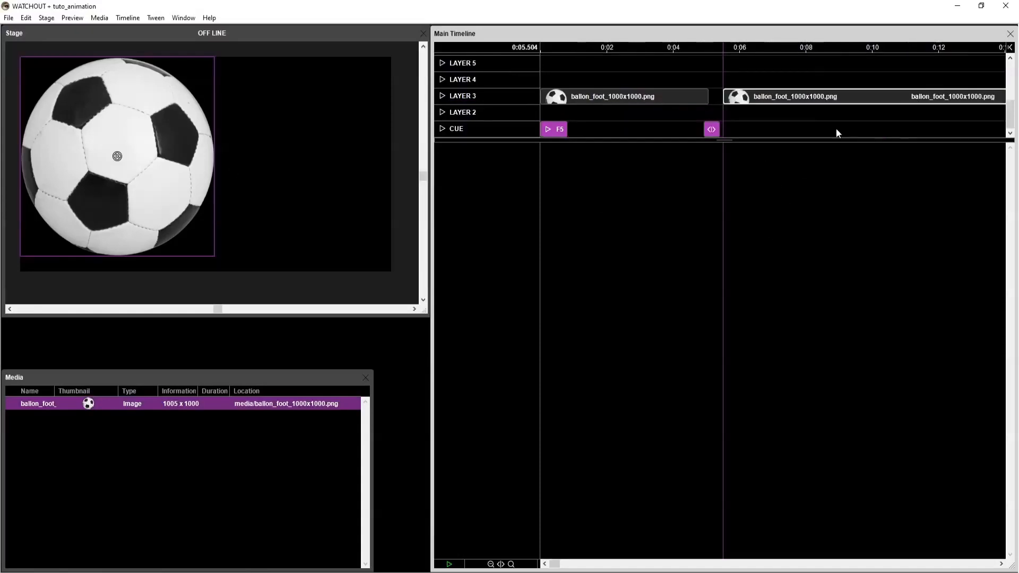
{"action": "double_click", "coordinate": [814, 98]}
{"action": "double_click", "coordinate": [508, 222]}
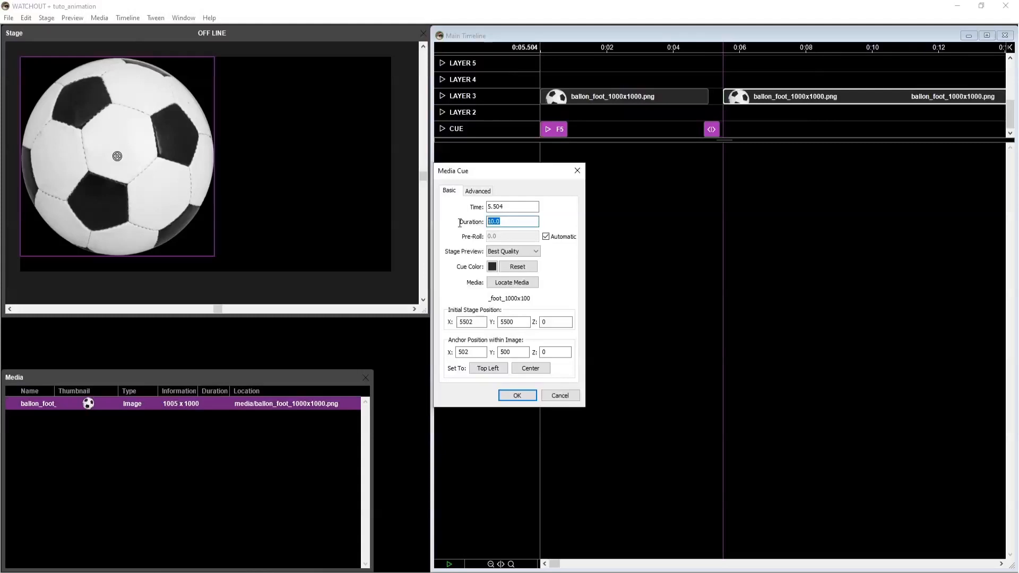
{"action": "type", "text": "5"}
{"action": "left_click", "coordinate": [531, 399]}
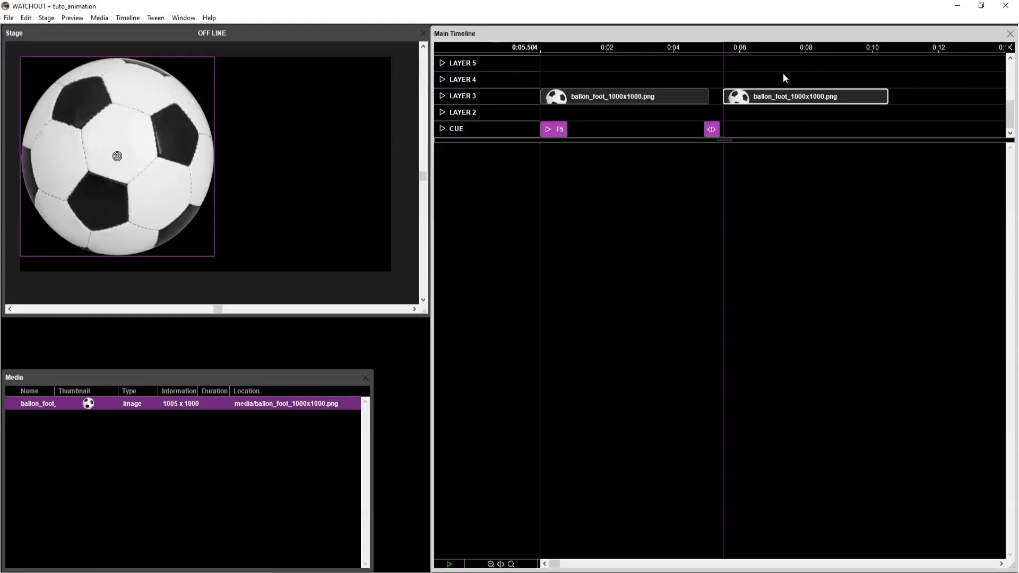
Add a Scale tween to the second ball cue, scale it to 21%, and place the ball just outside the display's left edge.
{"action": "key", "text": "s"}
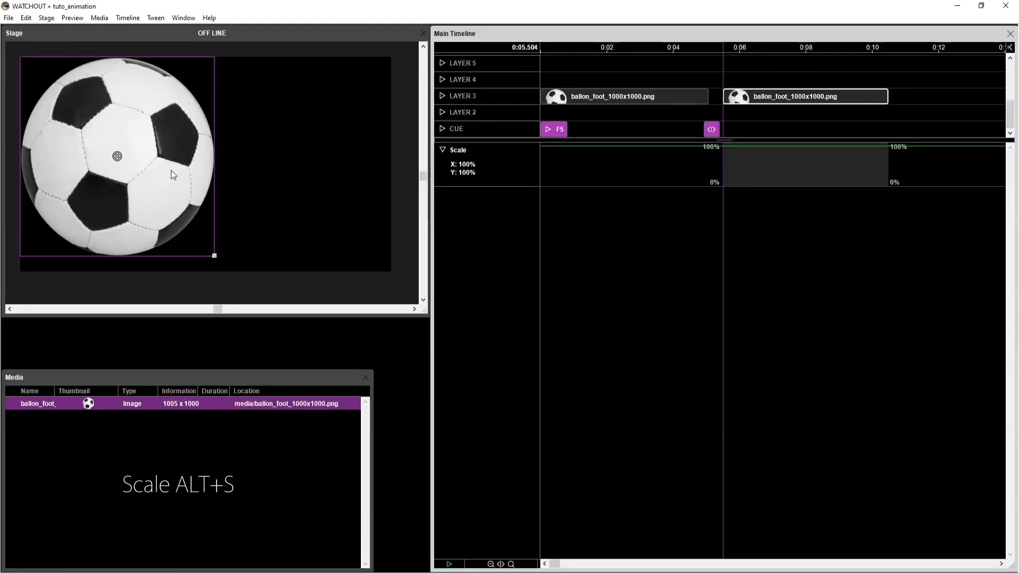
{"action": "left_click_drag", "start_coordinate": [215, 257], "coordinate": [47, 189]}
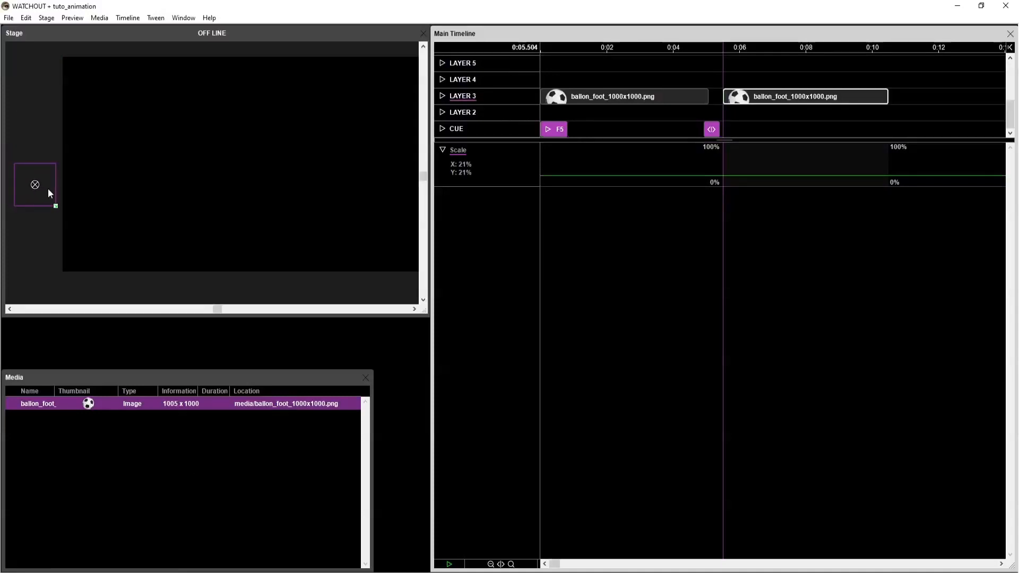
{"action": "scroll", "coordinate": [238, 189], "scroll_direction": "down", "scroll_amount": 1}
{"action": "scroll", "coordinate": [248, 165], "scroll_direction": "up", "scroll_amount": 1}
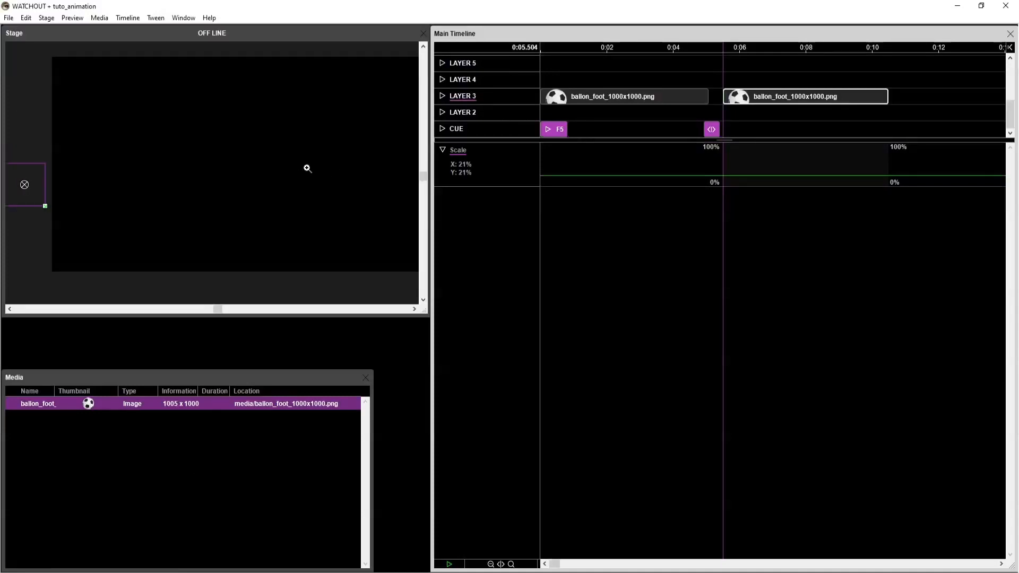
{"action": "scroll", "coordinate": [307, 166], "scroll_direction": "down", "scroll_amount": 1}
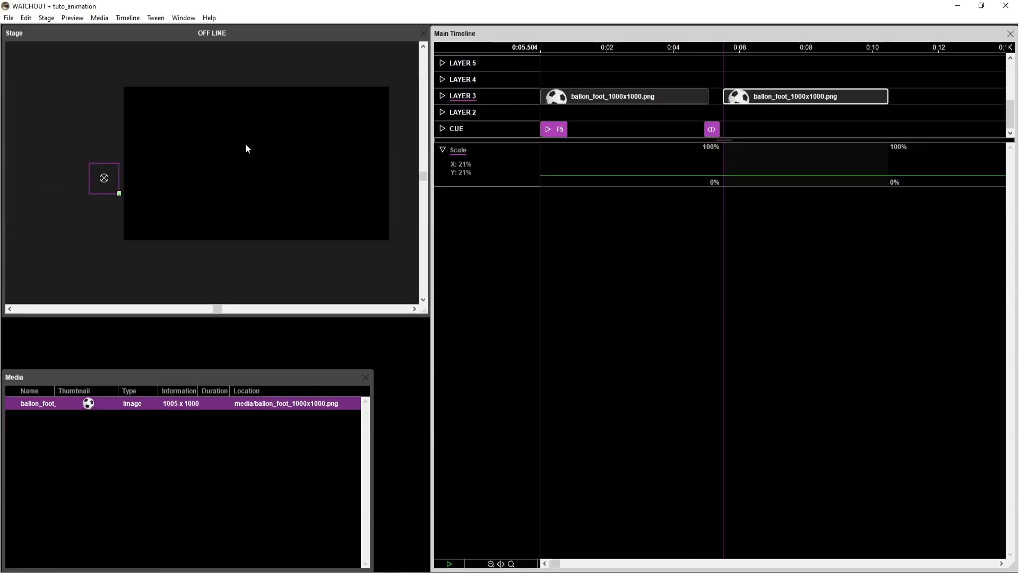
Switch the stage preview so the ball shows outside the display area, with the display drawn only as an outline.
{"action": "key", "text": "ctrl+0"}
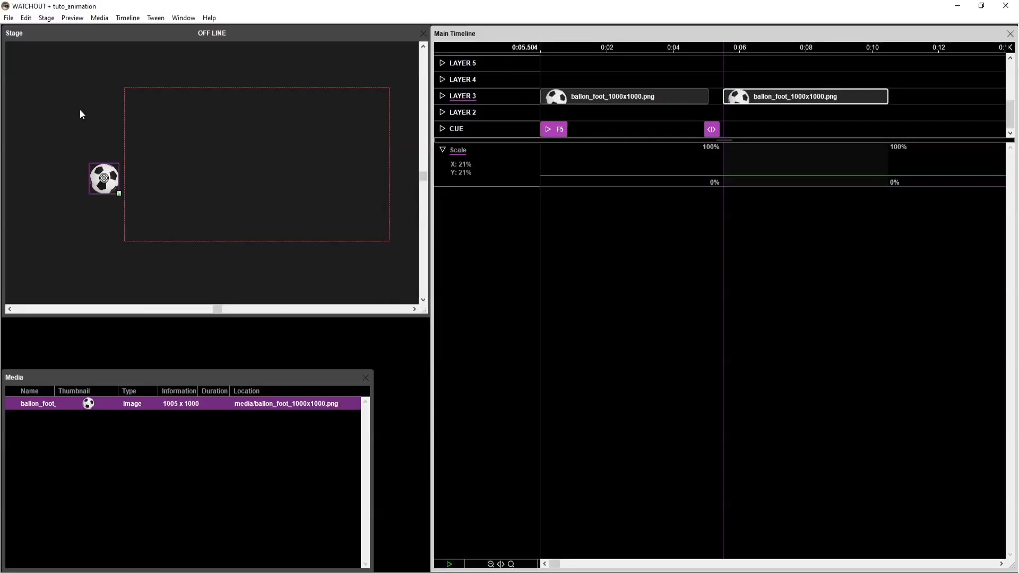
{"action": "key", "text": "ctrl+0"}
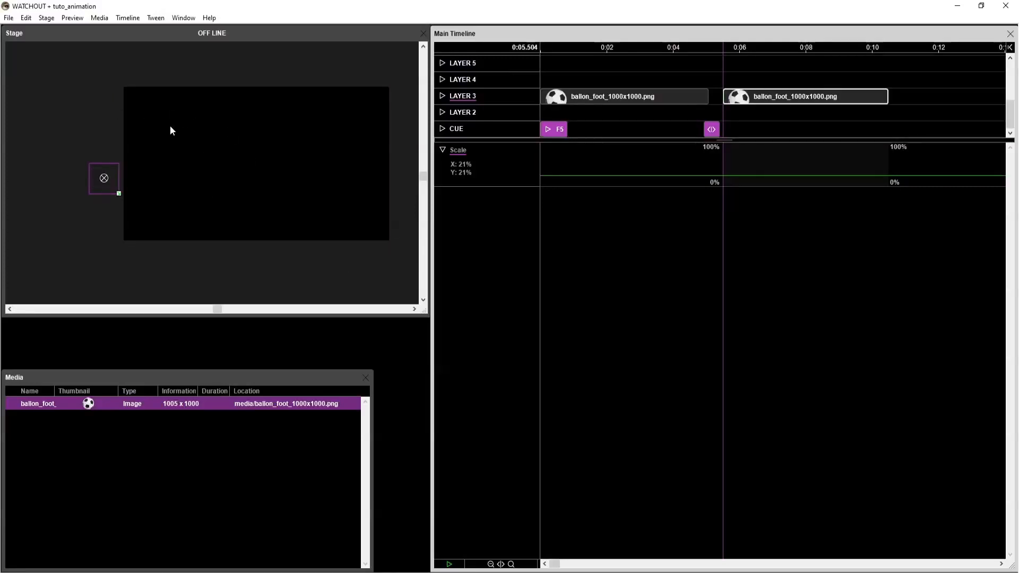
{"action": "key", "text": "ctrl+0"}
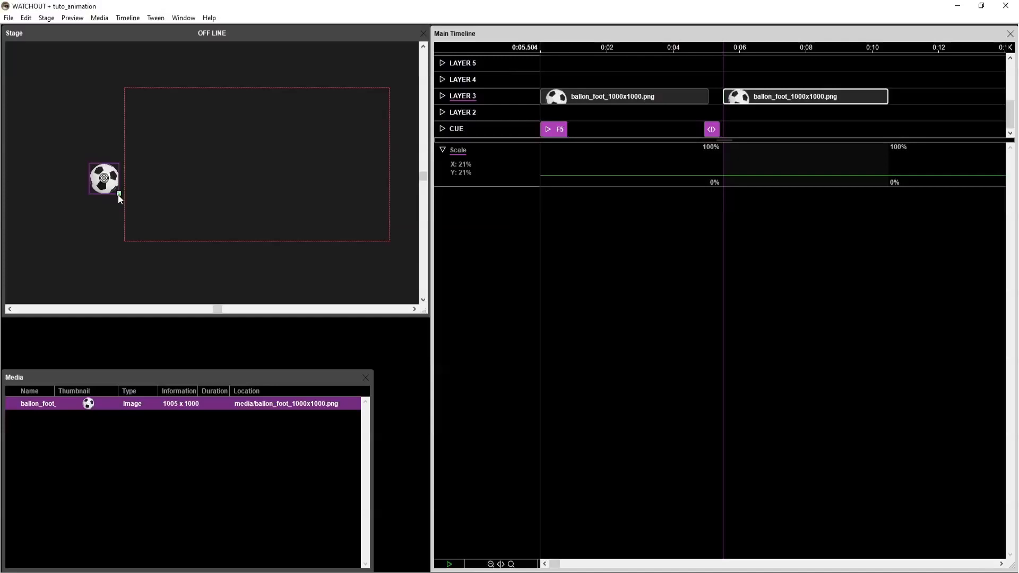
Move the second ball cue along Layer 3 so that it starts at 5.984 s.
{"action": "left_click", "coordinate": [726, 76]}
{"action": "left_click_drag", "start_coordinate": [744, 102], "coordinate": [760, 102]}
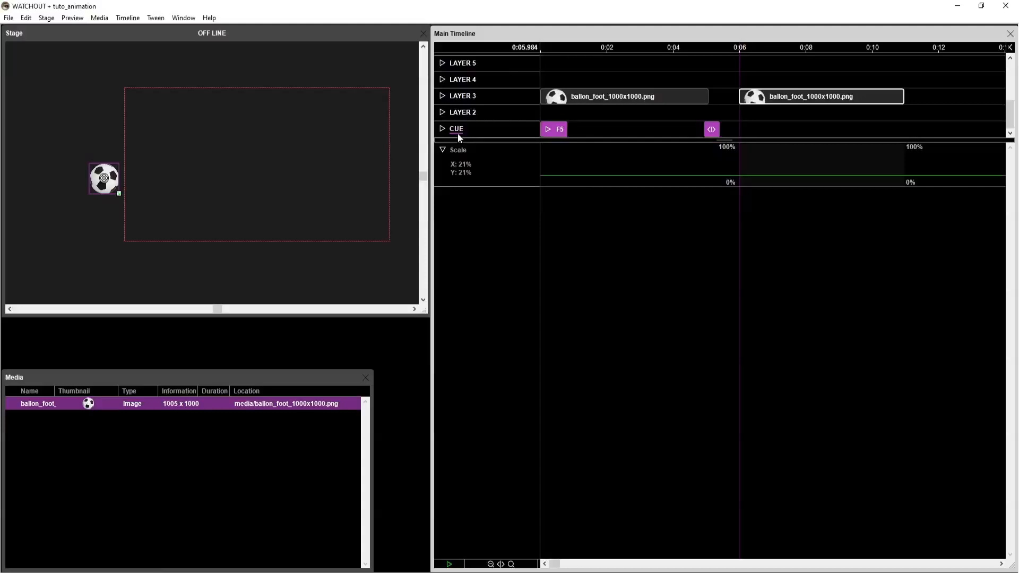
Add a run control cue named F6 at 5.984 s and a pause control cue at 10.864 s, near the second ball cue's end.
{"action": "key", "text": "ctrl+p"}
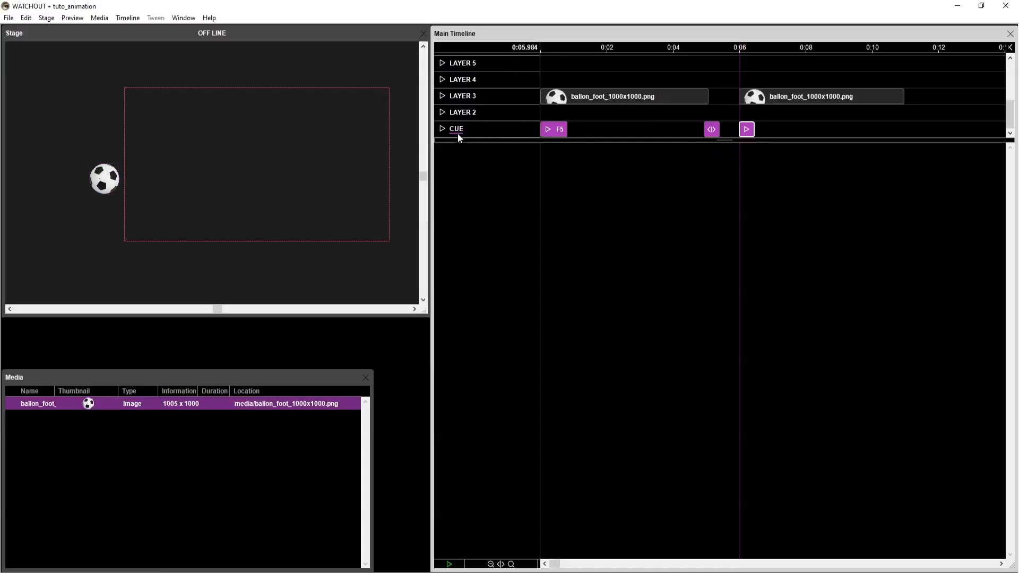
{"action": "double_click", "coordinate": [747, 132]}
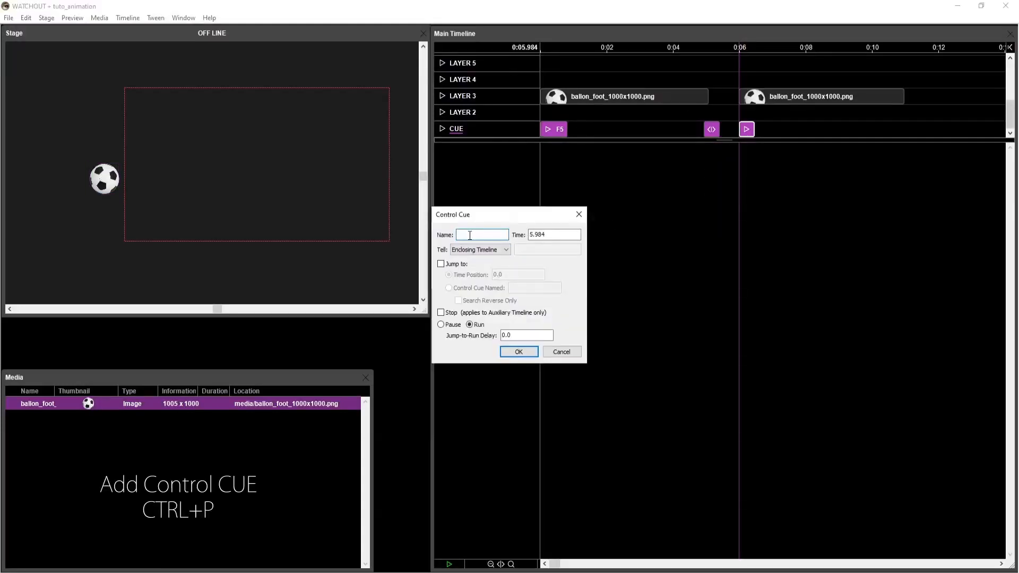
{"action": "type", "text": "F1"}
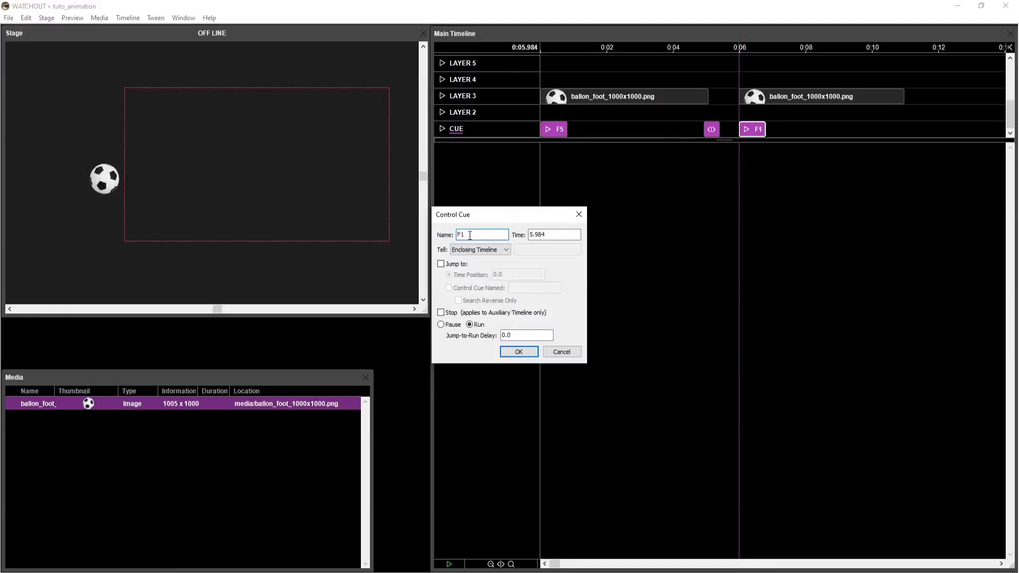
{"action": "key", "text": "BackSpace"}
{"action": "type", "text": "6"}
{"action": "left_click", "coordinate": [513, 350]}
{"action": "left_click", "coordinate": [900, 47]}
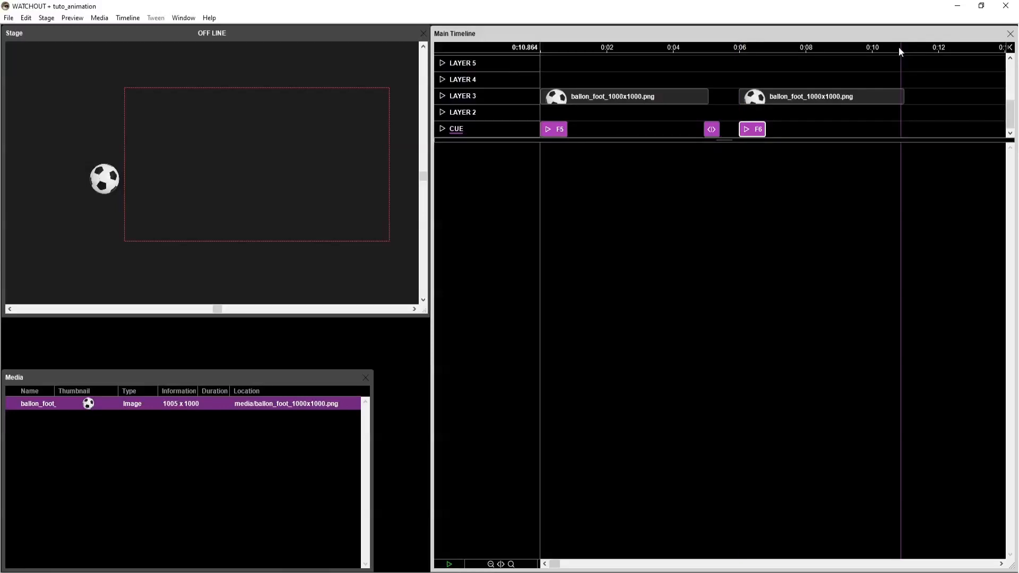
{"action": "key", "text": "ctrl+shift+p"}
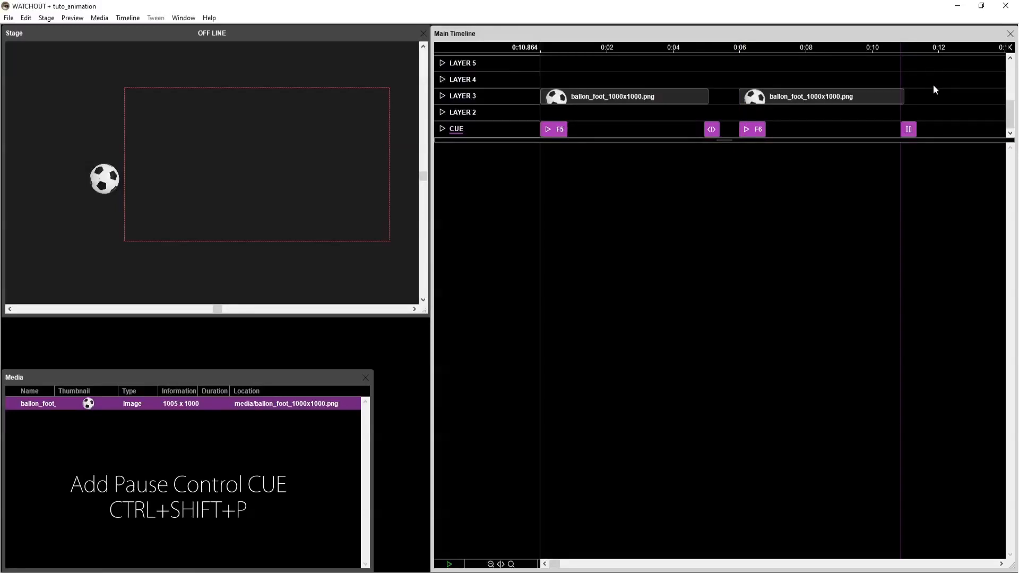
Add a Position tween to the second ball cue and set its first keyframe at the cue's start.
{"action": "left_click", "coordinate": [830, 99]}
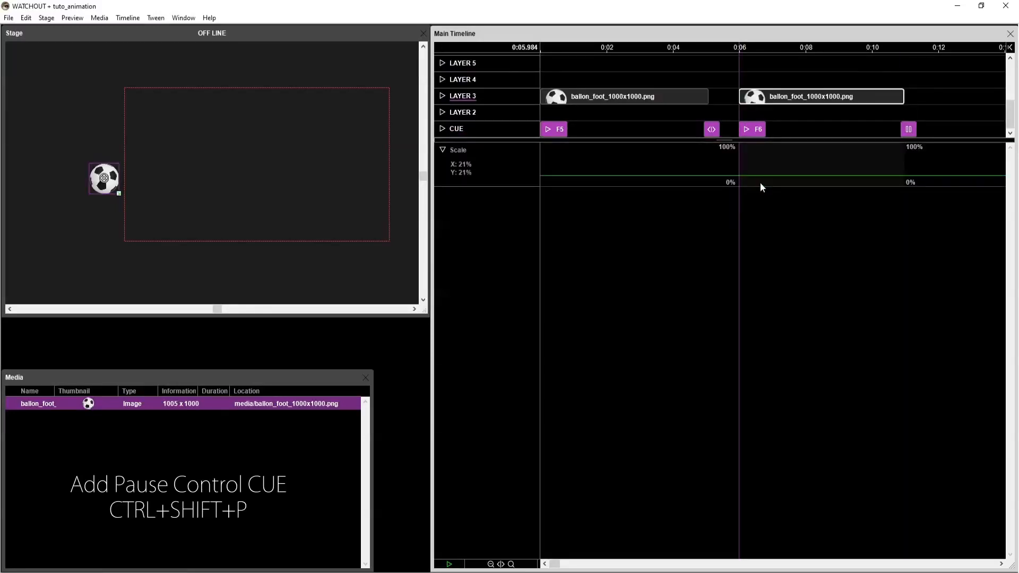
{"action": "left_click", "coordinate": [442, 150]}
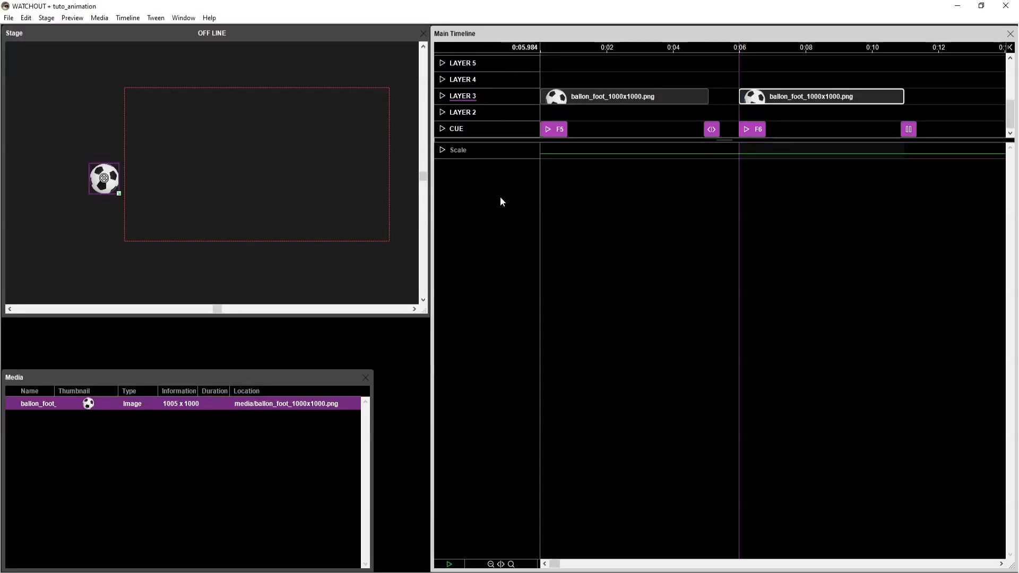
{"action": "key", "text": "alt+p"}
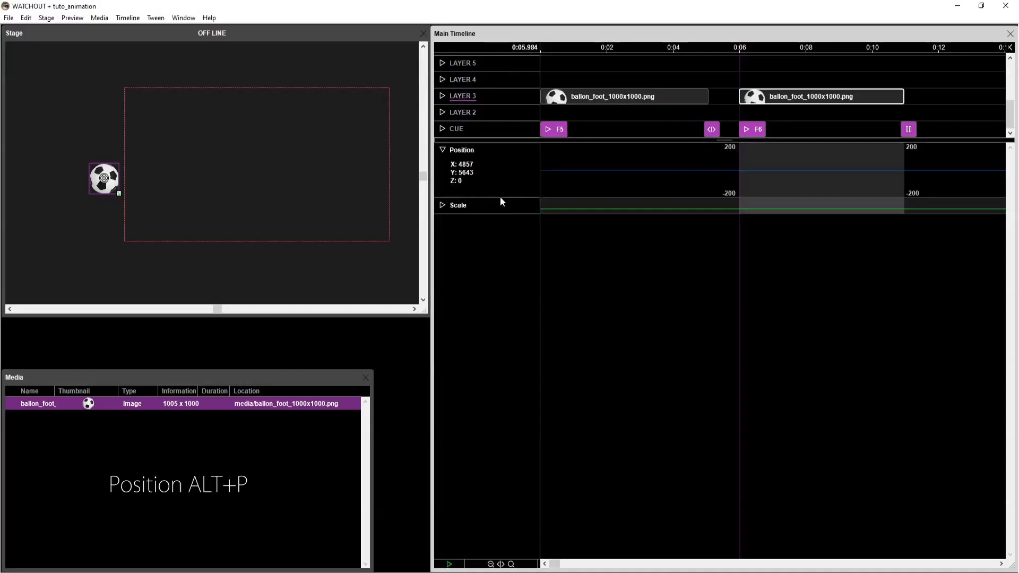
{"action": "left_click", "coordinate": [750, 164]}
{"action": "left_click", "coordinate": [735, 170]}
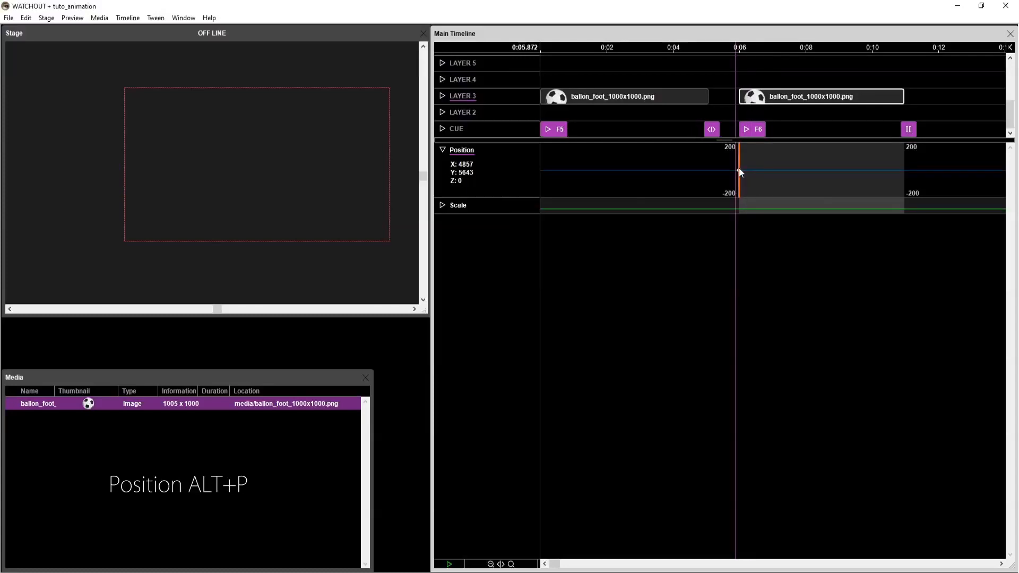
{"action": "left_click", "coordinate": [738, 169]}
Add position keyframes at 6.752 s and 7.312 s, placing the ball on the display's lower edge at about X 5310 and X 5560.
{"action": "left_click", "coordinate": [764, 170]}
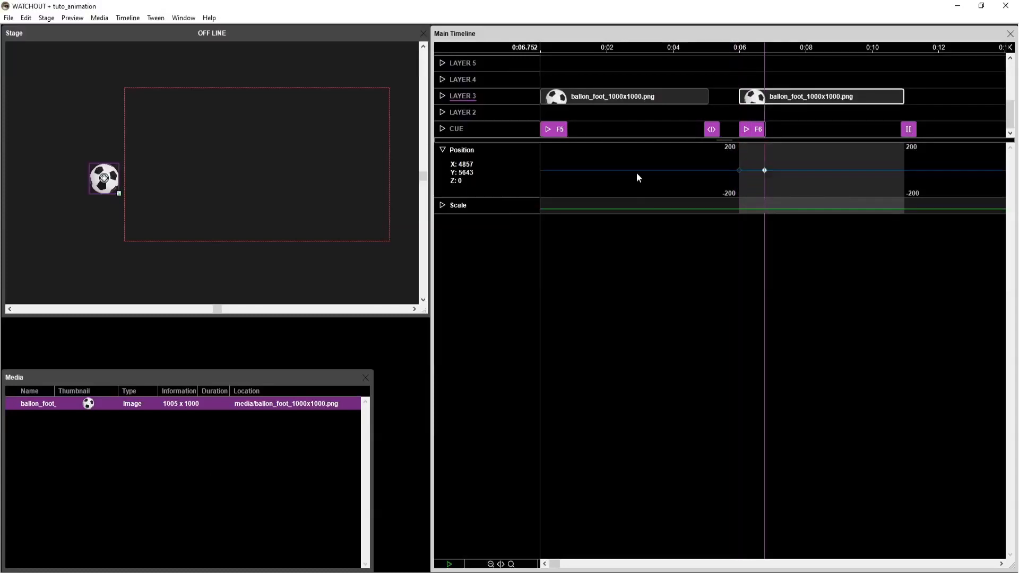
{"action": "left_click_drag", "start_coordinate": [113, 183], "coordinate": [177, 232]}
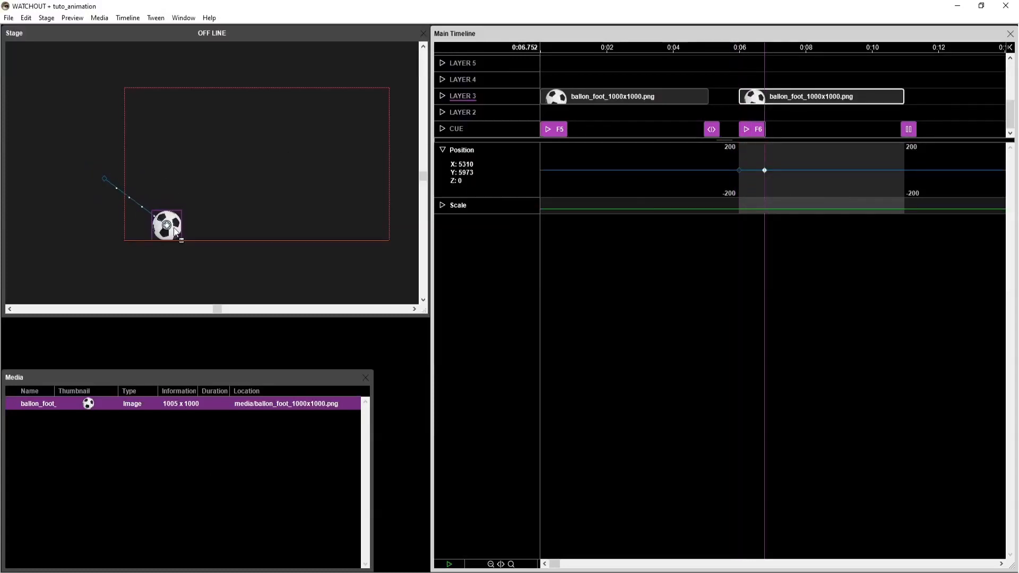
{"action": "left_click", "coordinate": [783, 170]}
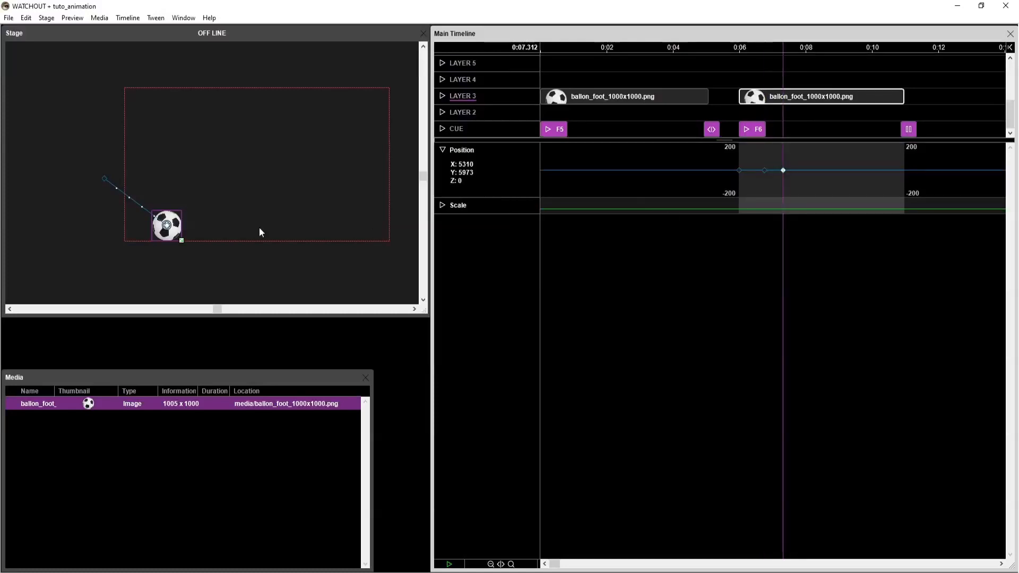
{"action": "left_click_drag", "start_coordinate": [173, 236], "coordinate": [207, 235]}
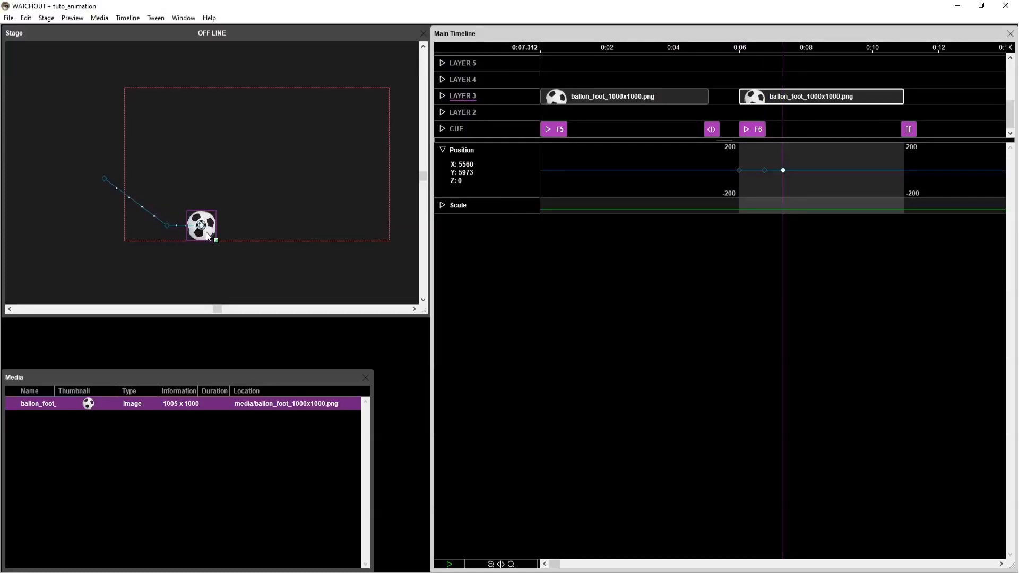
Add position keyframes at 7.760 s and 8.144 s, moving the ball along the display's lower edge to about X 5737 and X 5864.
{"action": "left_click", "coordinate": [798, 170]}
{"action": "left_click_drag", "start_coordinate": [198, 236], "coordinate": [225, 230]}
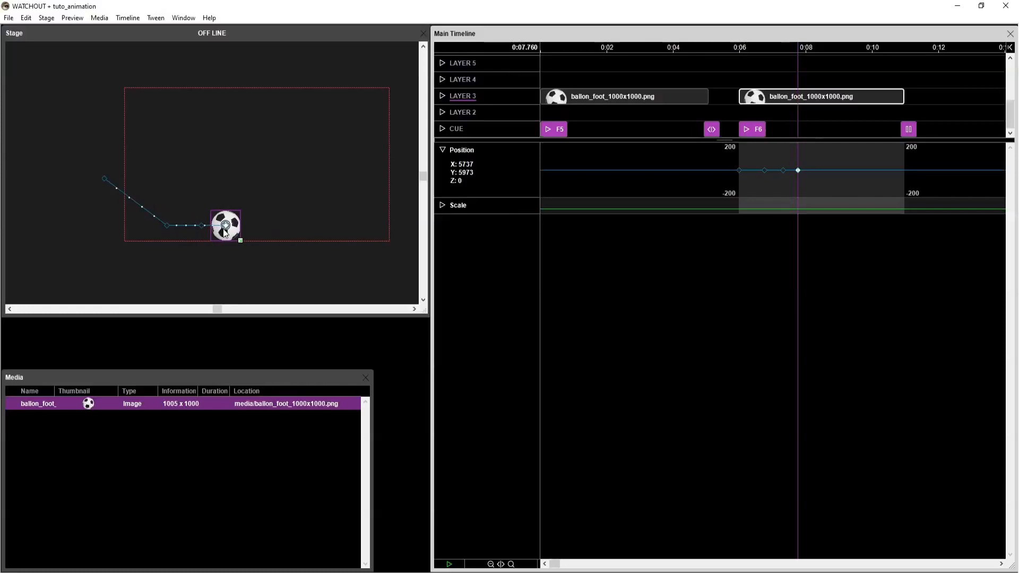
{"action": "left_click", "coordinate": [810, 170]}
{"action": "left_click_drag", "start_coordinate": [229, 237], "coordinate": [263, 236]}
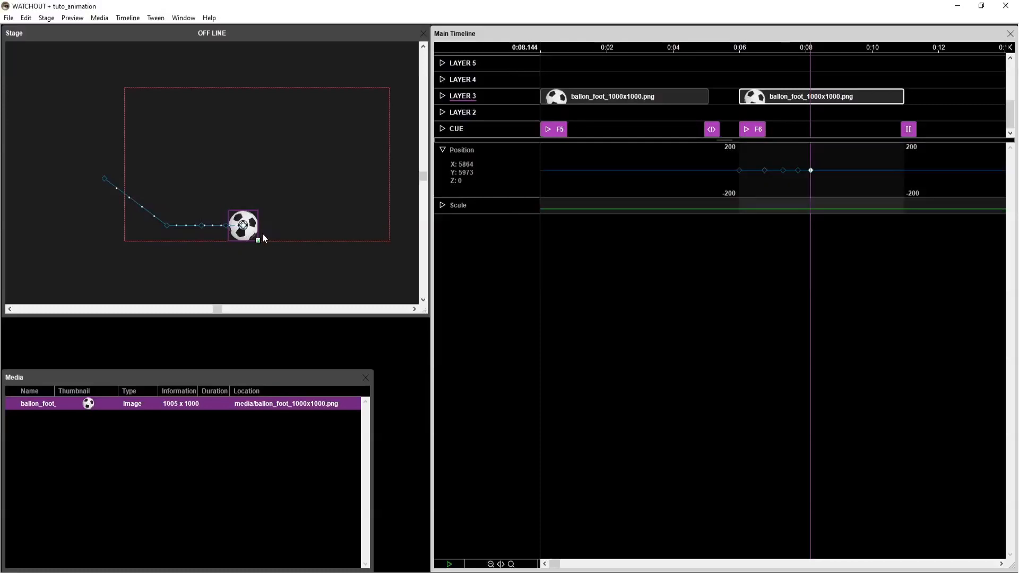
Add position keyframes at 8.448 s, 8.720 s and 8.896 s, advancing the ball along the lower edge in shrinking intervals to about X 6117.
{"action": "left_click", "coordinate": [818, 169]}
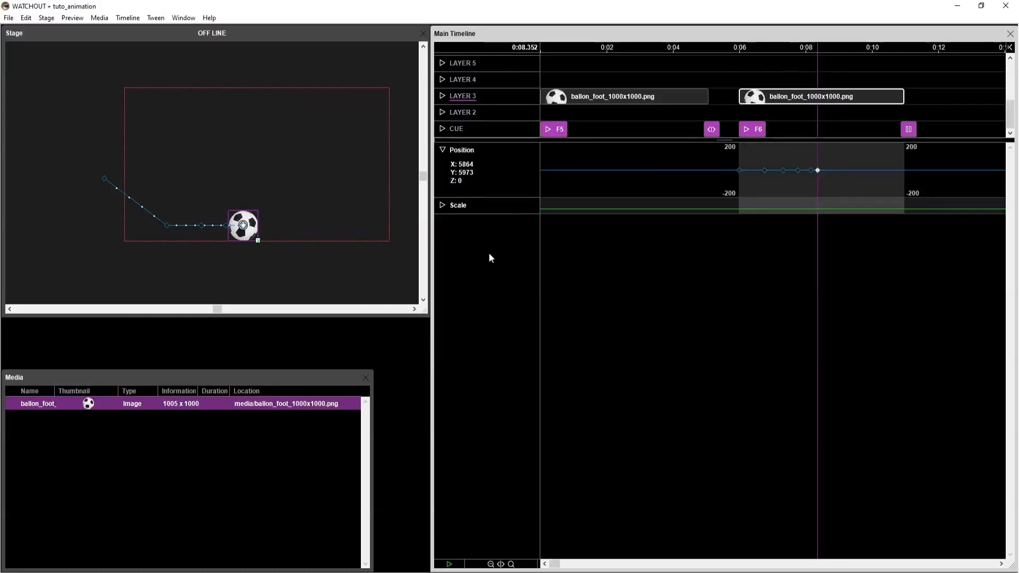
{"action": "left_click_drag", "start_coordinate": [819, 170], "coordinate": [822, 169]}
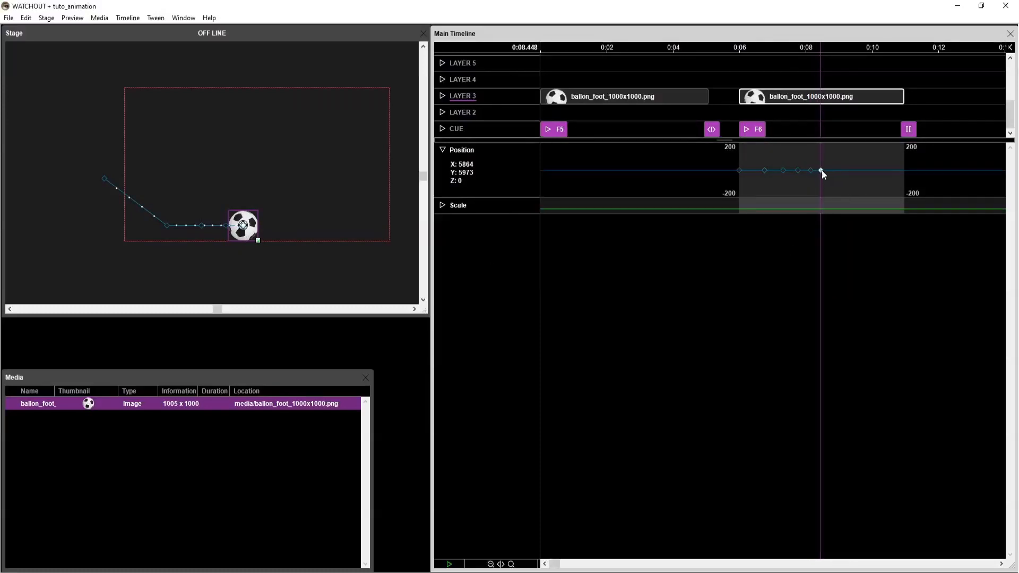
{"action": "left_click_drag", "start_coordinate": [251, 240], "coordinate": [268, 236]}
{"action": "left_click", "coordinate": [829, 171]}
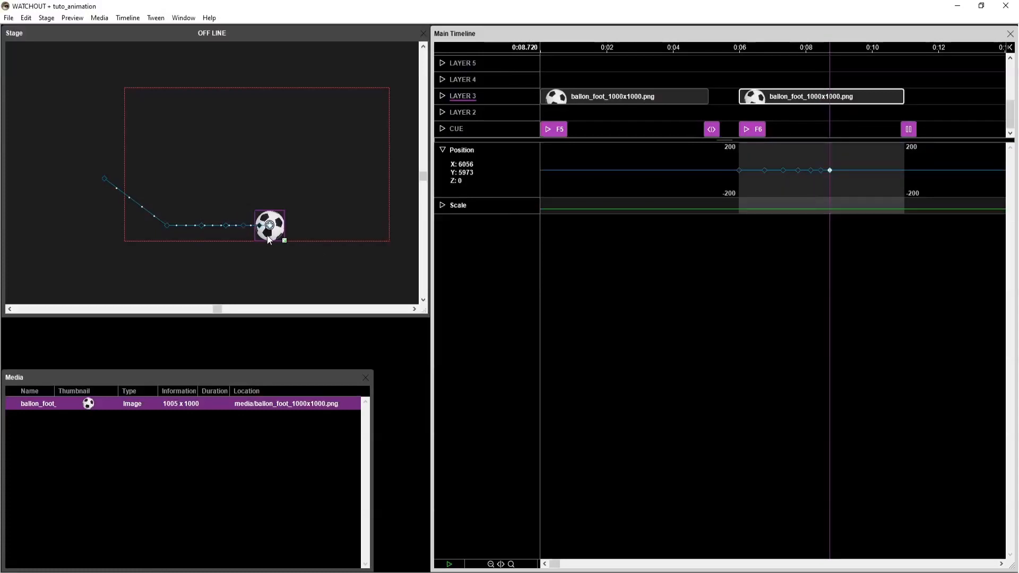
{"action": "left_click_drag", "start_coordinate": [829, 171], "coordinate": [837, 167]}
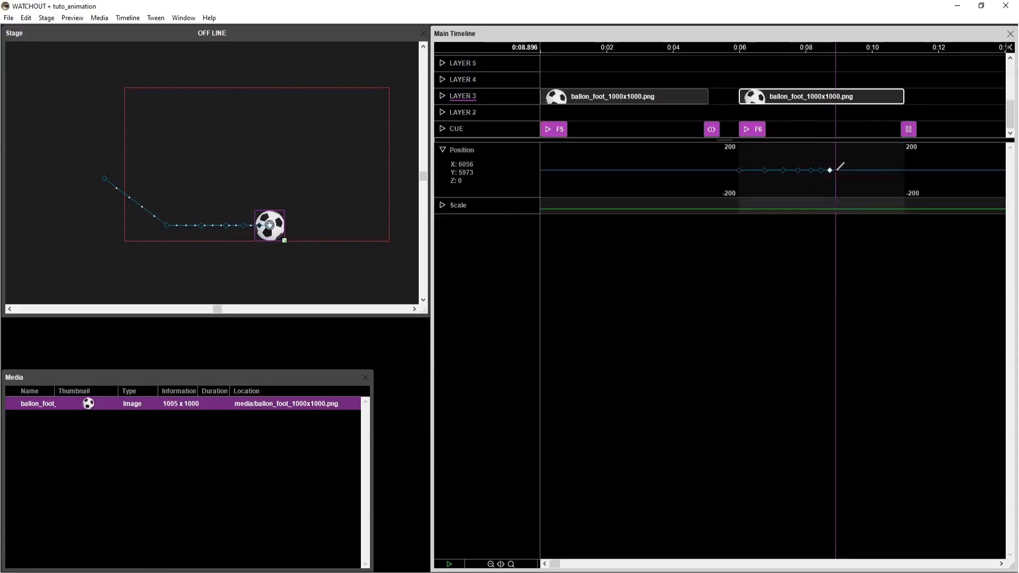
{"action": "left_click_drag", "start_coordinate": [269, 226], "coordinate": [278, 226]}
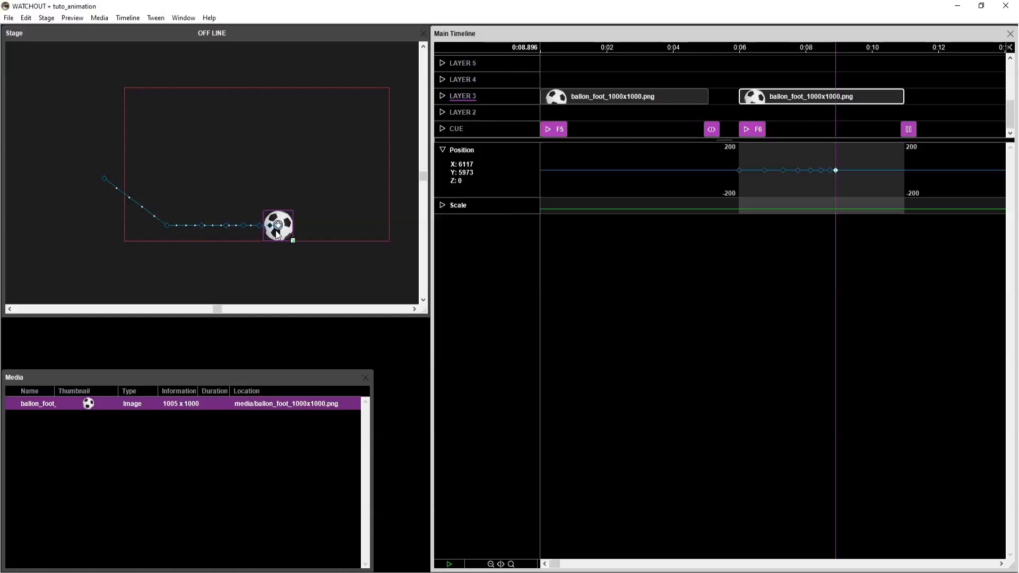
Add a final position keyframe at 10.704 s with the ball near the display's lower-right corner at about X 6786.
{"action": "left_click", "coordinate": [862, 77]}
{"action": "left_click", "coordinate": [853, 95]}
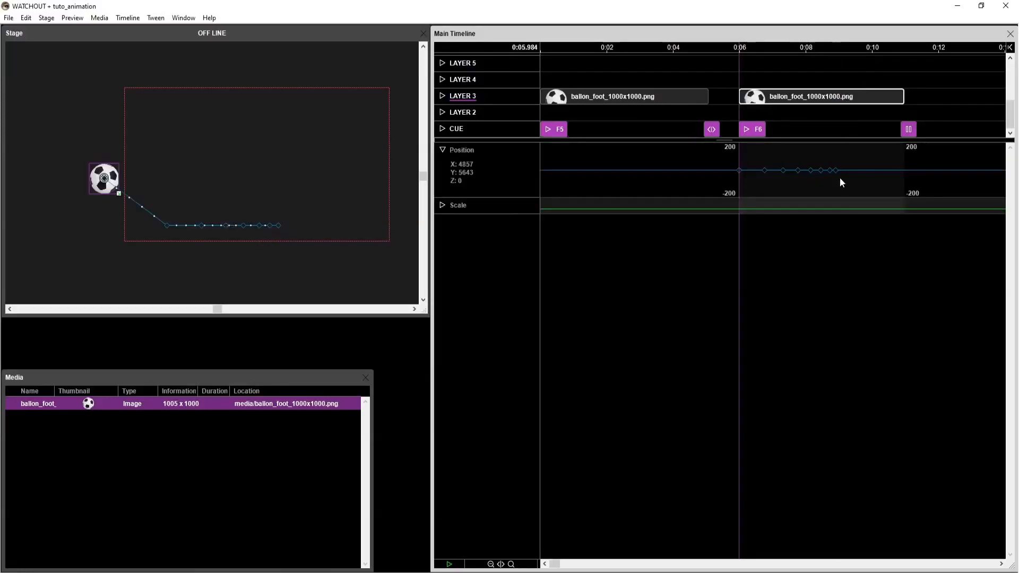
{"action": "left_click", "coordinate": [896, 170]}
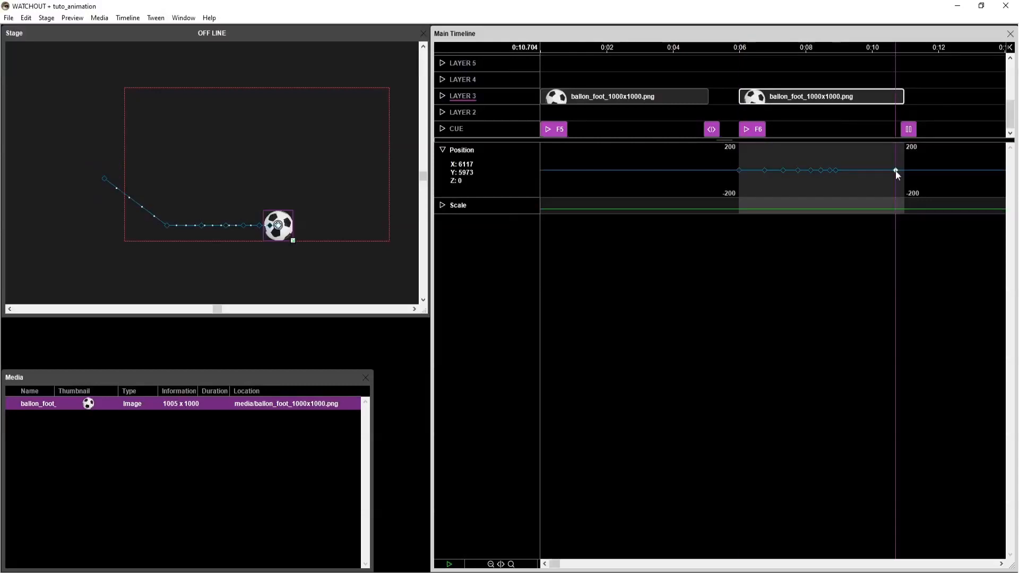
{"action": "left_click_drag", "start_coordinate": [276, 238], "coordinate": [369, 238]}
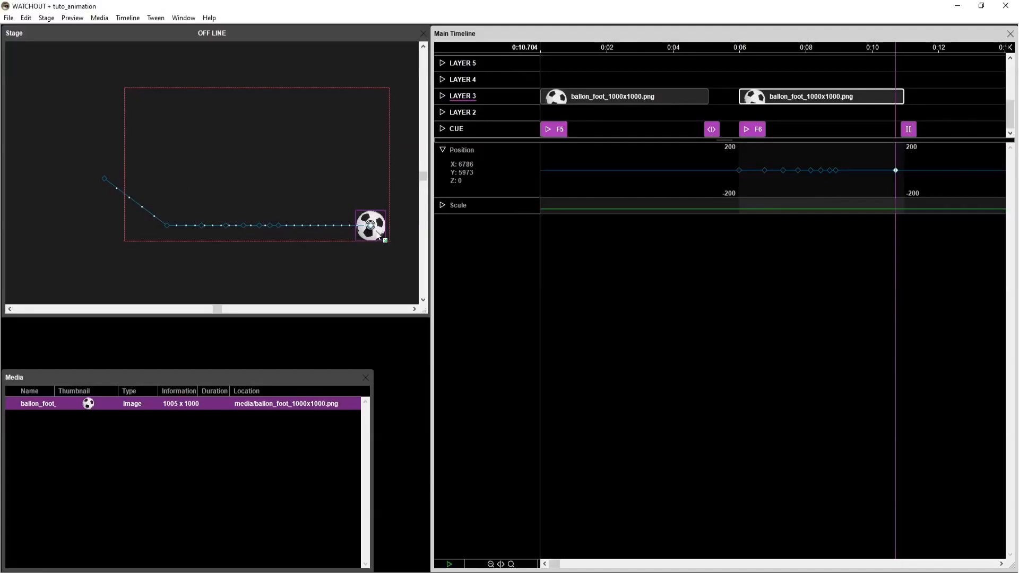
{"action": "left_click", "coordinate": [866, 94]}
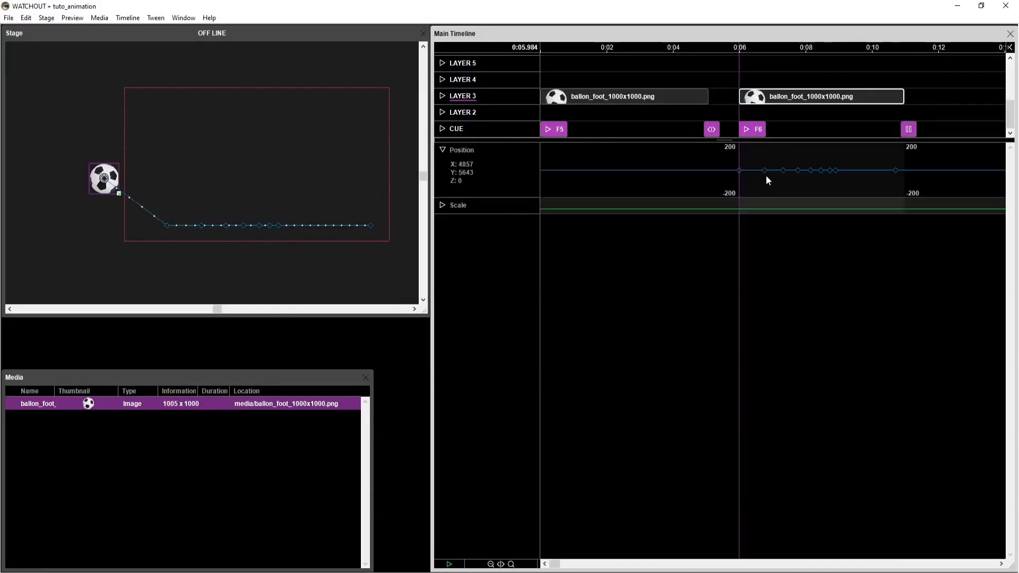
Enable smooth incoming and outgoing motion for the position keyframe at 7.312 s.
{"action": "left_click", "coordinate": [783, 171]}
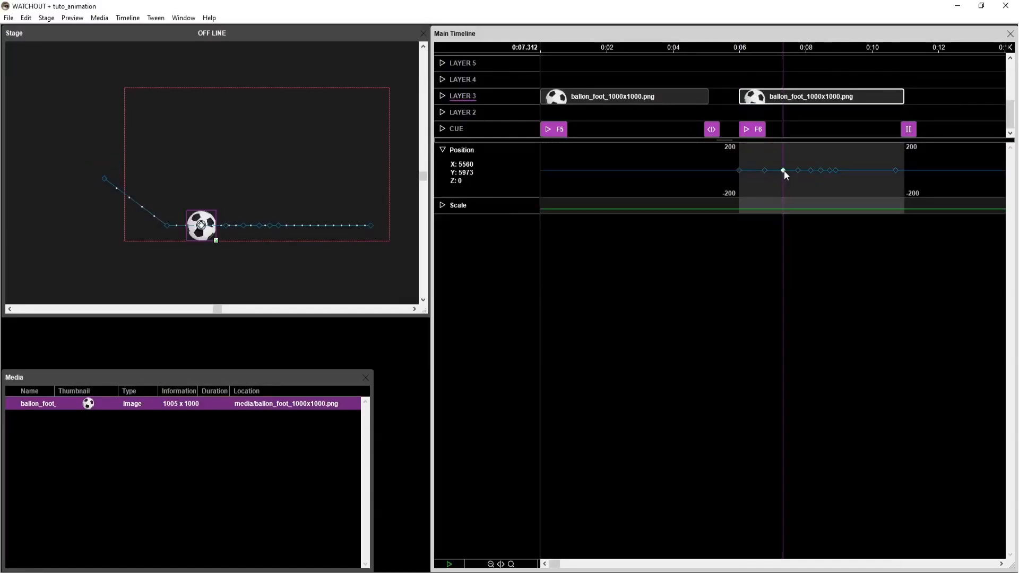
{"action": "double_click", "coordinate": [784, 170]}
{"action": "left_click_drag", "start_coordinate": [554, 231], "coordinate": [514, 343]}
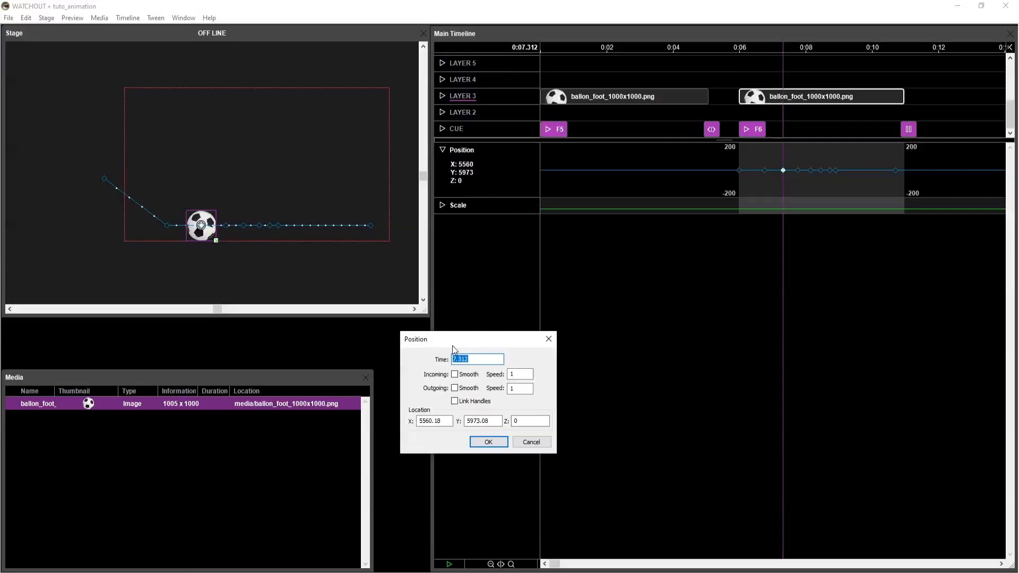
{"action": "left_click", "coordinate": [455, 389]}
{"action": "left_click", "coordinate": [510, 375]}
{"action": "left_click", "coordinate": [495, 445]}
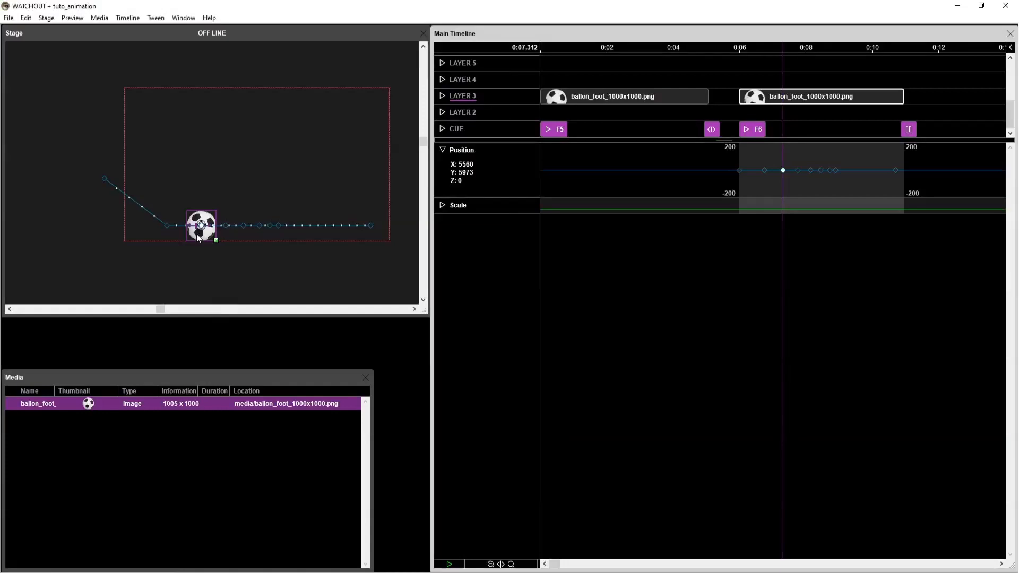
Bend both path handles of the 7.312 s keyframe upward to form bounce arcs before and after it, the second one lower.
{"action": "left_click", "coordinate": [199, 234], "text": "ctrl"}
{"action": "left_click", "coordinate": [198, 235], "text": "ctrl"}
{"action": "left_click", "coordinate": [240, 248], "text": "ctrl"}
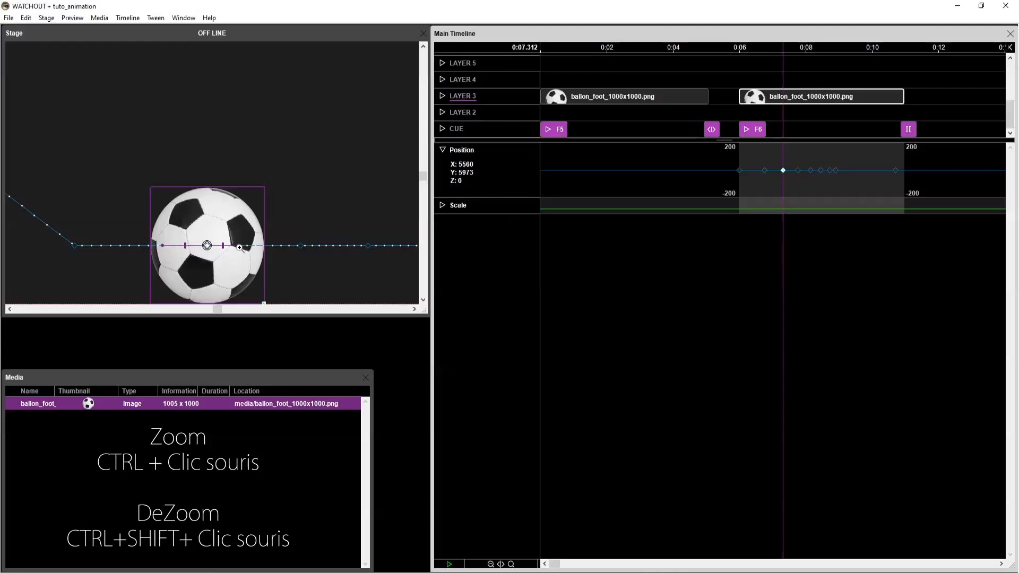
{"action": "left_click_drag", "start_coordinate": [226, 262], "coordinate": [194, 206]}
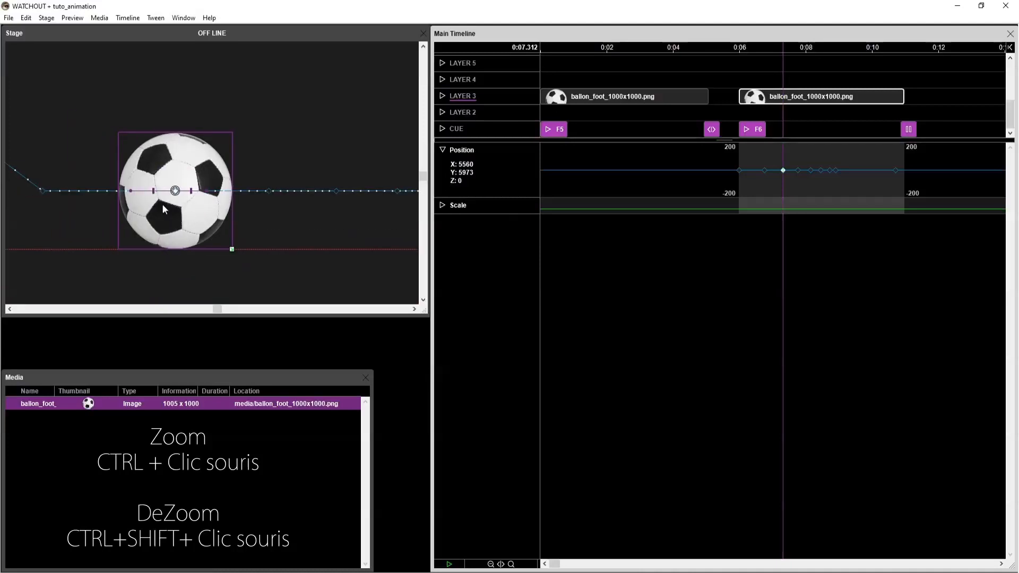
{"action": "left_click_drag", "start_coordinate": [130, 190], "coordinate": [113, 46]}
{"action": "left_click", "coordinate": [138, 110], "text": "ctrl+shift"}
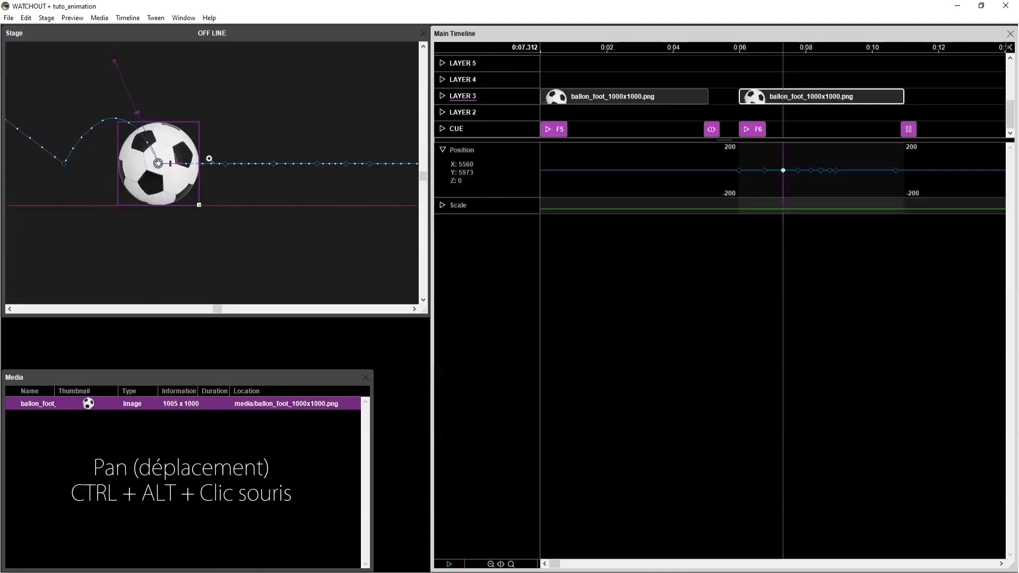
{"action": "left_click_drag", "start_coordinate": [179, 165], "coordinate": [190, 89]}
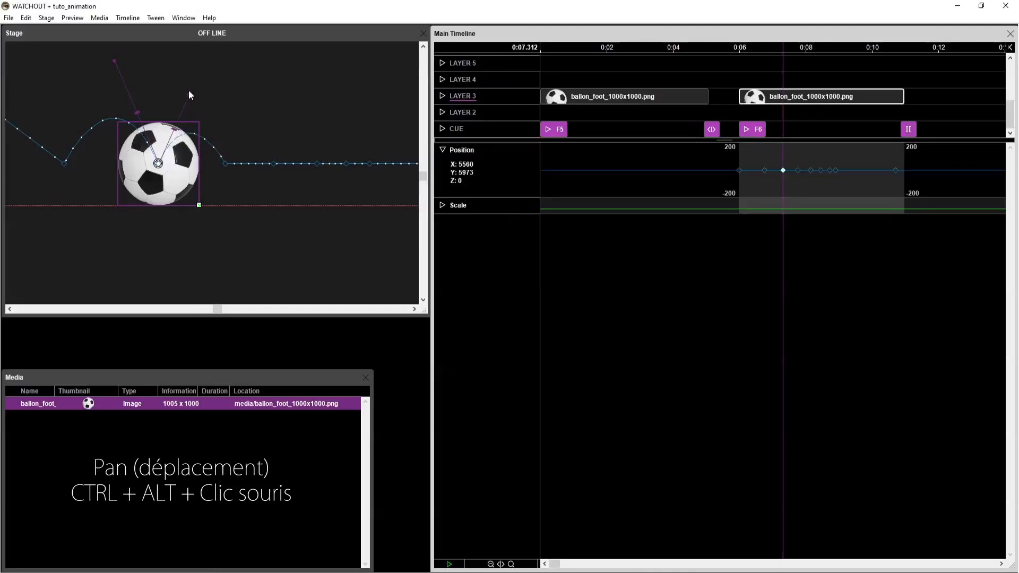
Enable smooth outgoing motion for the first position keyframe at 5.984 s and bend its handle so the ball falls along a curve.
{"action": "left_click_drag", "start_coordinate": [139, 147], "coordinate": [235, 235]}
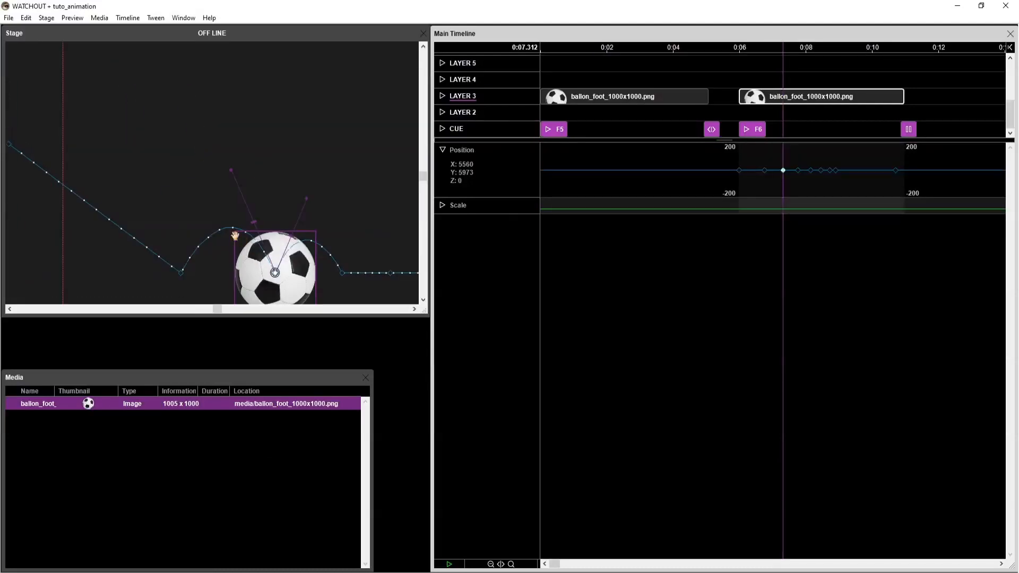
{"action": "left_click", "coordinate": [10, 147]}
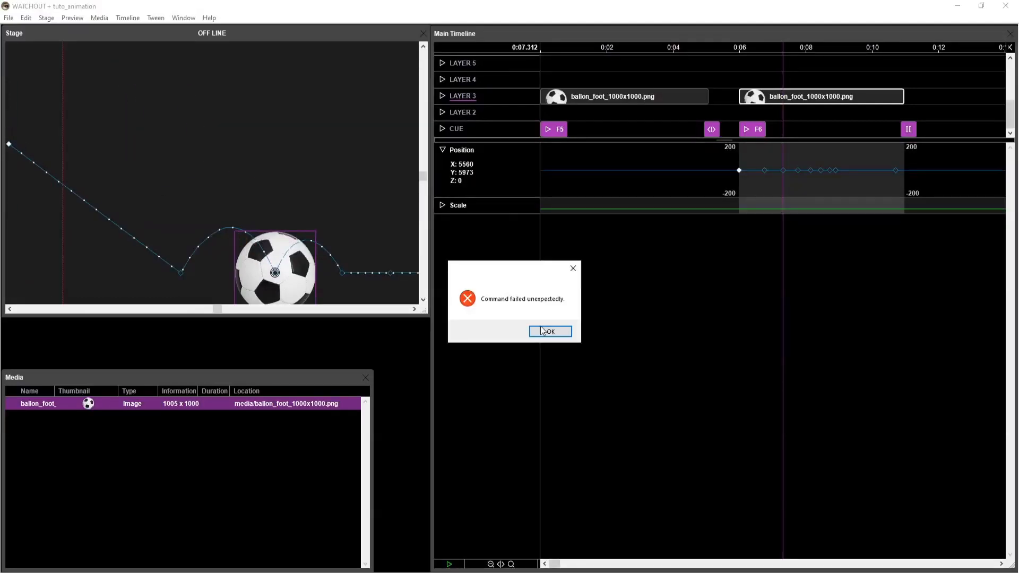
{"action": "left_click", "coordinate": [546, 332]}
{"action": "left_click", "coordinate": [158, 286]}
{"action": "left_click", "coordinate": [282, 279]}
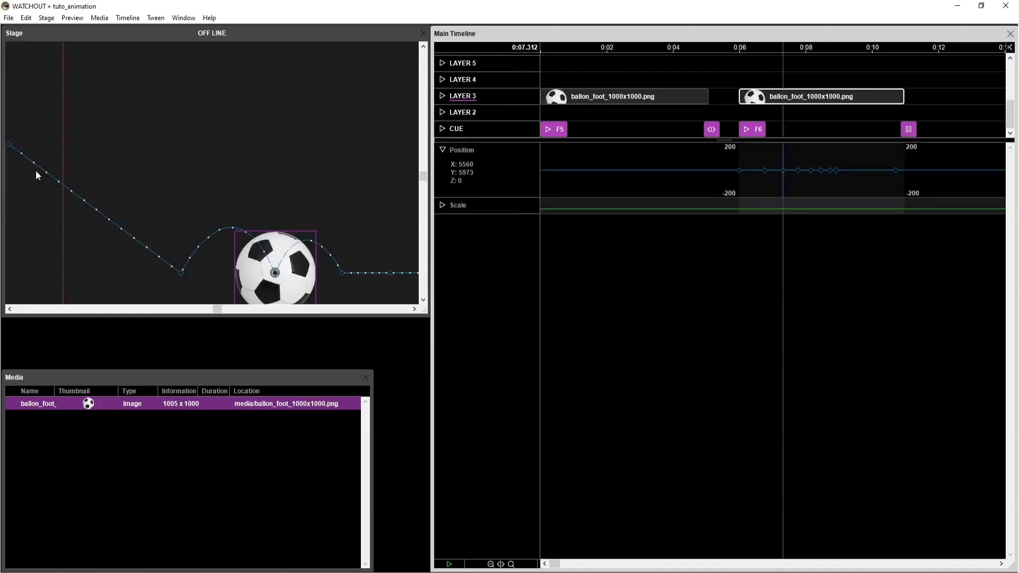
{"action": "double_click", "coordinate": [9, 147]}
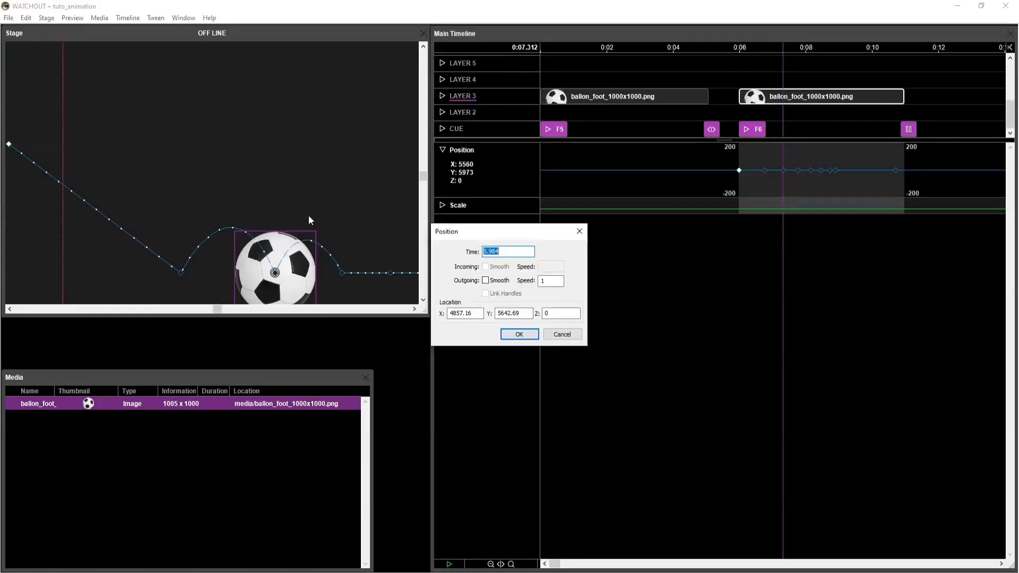
{"action": "left_click", "coordinate": [485, 280]}
{"action": "left_click", "coordinate": [518, 333]}
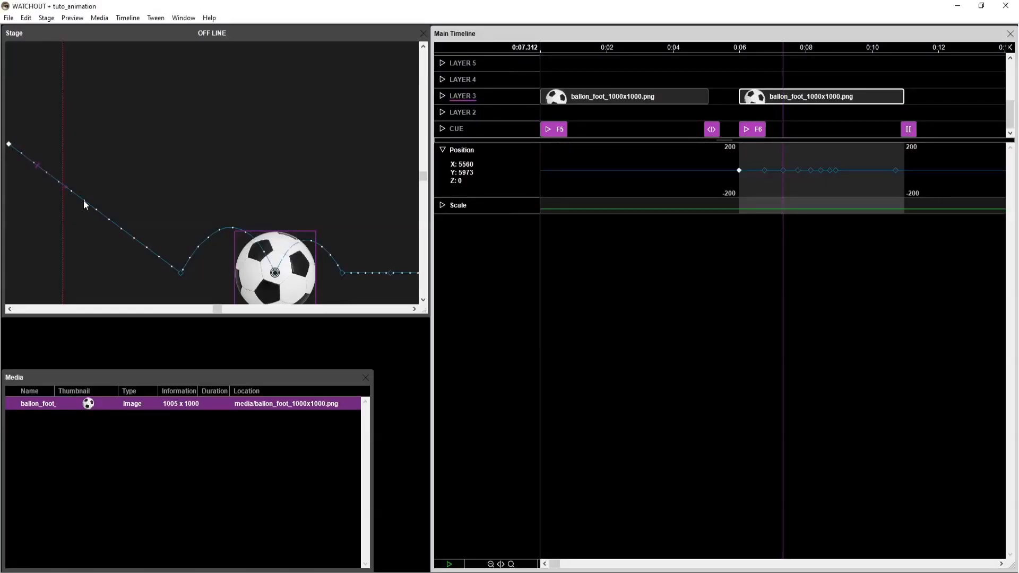
{"action": "left_click_drag", "start_coordinate": [66, 185], "coordinate": [140, 130]}
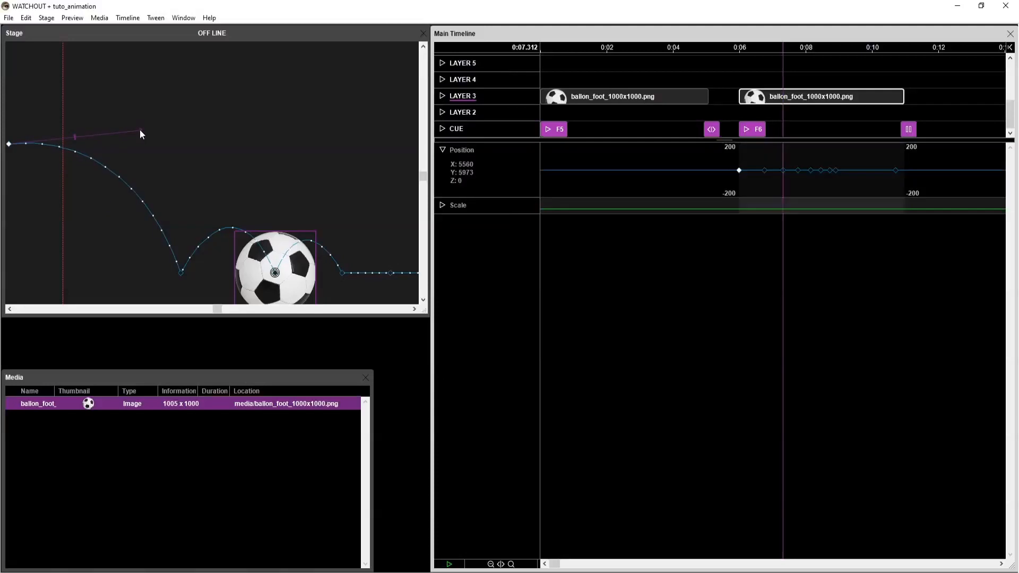
Smooth the 8.144 s position keyframe for incoming and outgoing motion and bend both its handles upward into smaller bounce arcs.
{"action": "left_click", "coordinate": [280, 197], "text": "ctrl+alt"}
{"action": "scroll", "coordinate": [279, 197], "scroll_direction": "down", "scroll_amount": 1}
{"action": "left_click_drag", "start_coordinate": [337, 215], "coordinate": [269, 221]}
{"action": "scroll", "coordinate": [257, 236], "scroll_direction": "up", "scroll_amount": 2}
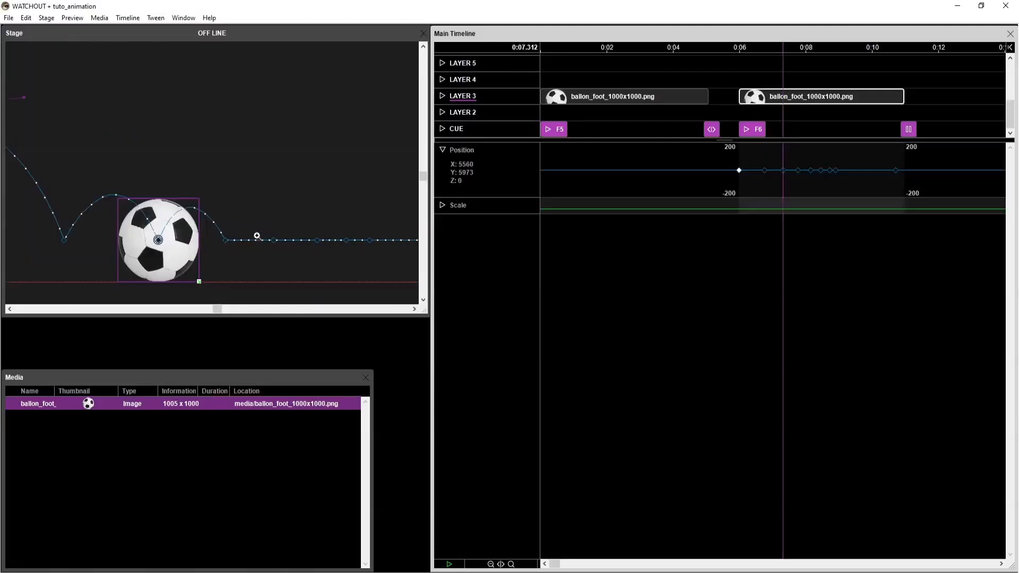
{"action": "left_click", "coordinate": [273, 241]}
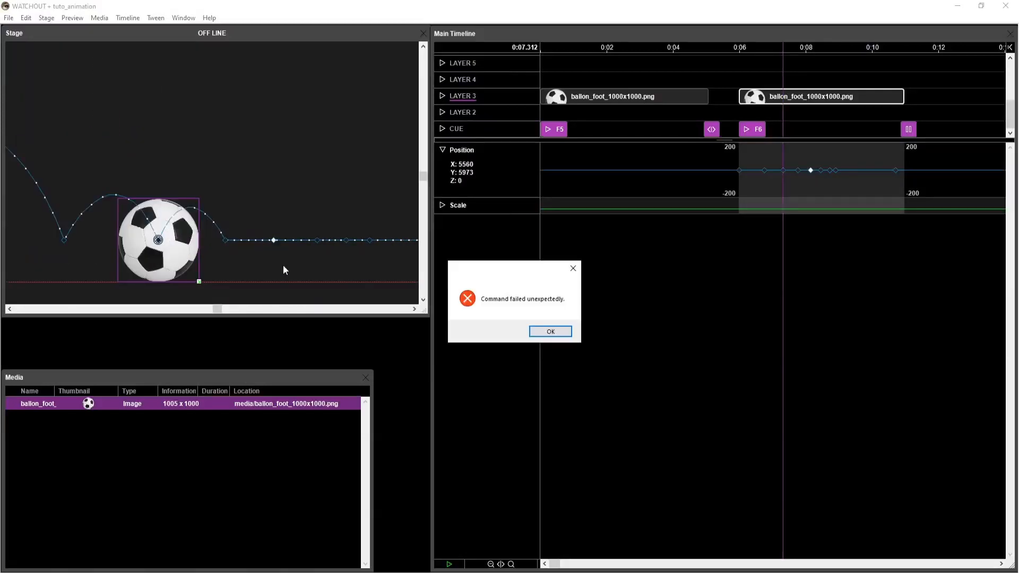
{"action": "left_click", "coordinate": [548, 333]}
{"action": "left_click", "coordinate": [267, 267]}
{"action": "left_click", "coordinate": [192, 245]}
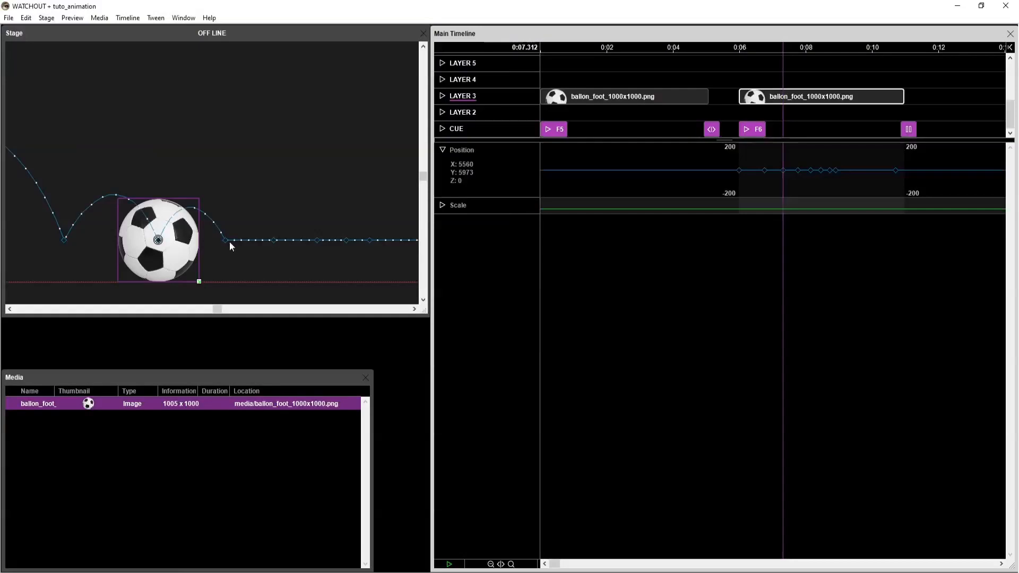
{"action": "double_click", "coordinate": [274, 241]}
{"action": "left_click", "coordinate": [487, 267]}
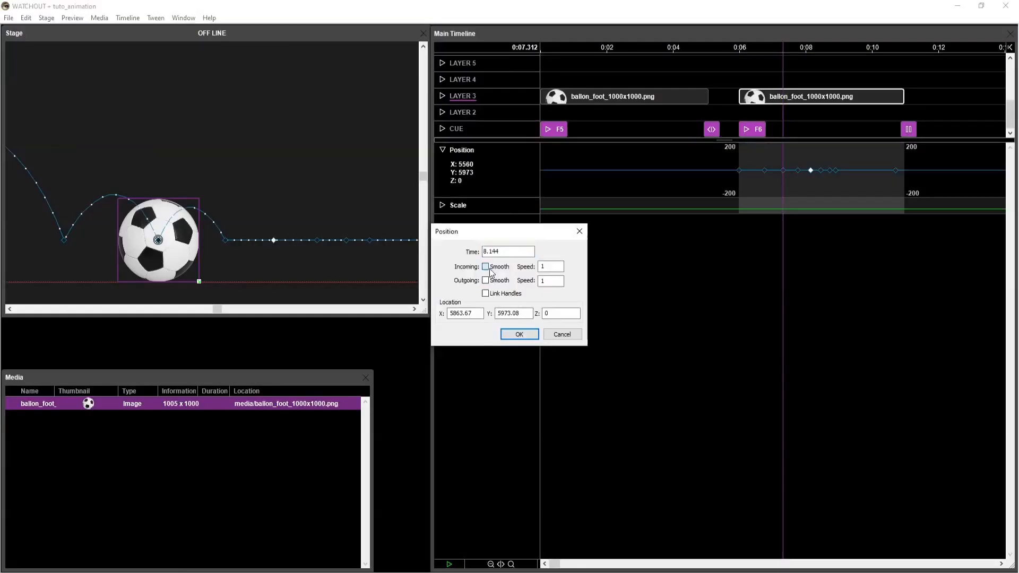
{"action": "left_click", "coordinate": [489, 282]}
{"action": "left_click", "coordinate": [519, 334]}
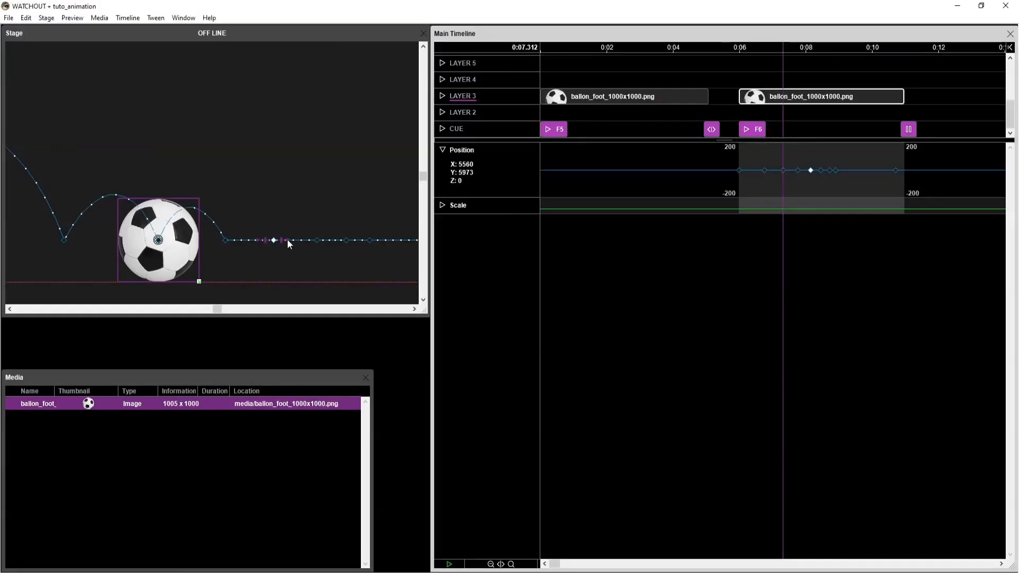
{"action": "left_click_drag", "start_coordinate": [291, 210], "coordinate": [293, 208]}
{"action": "left_click_drag", "start_coordinate": [258, 239], "coordinate": [248, 189]}
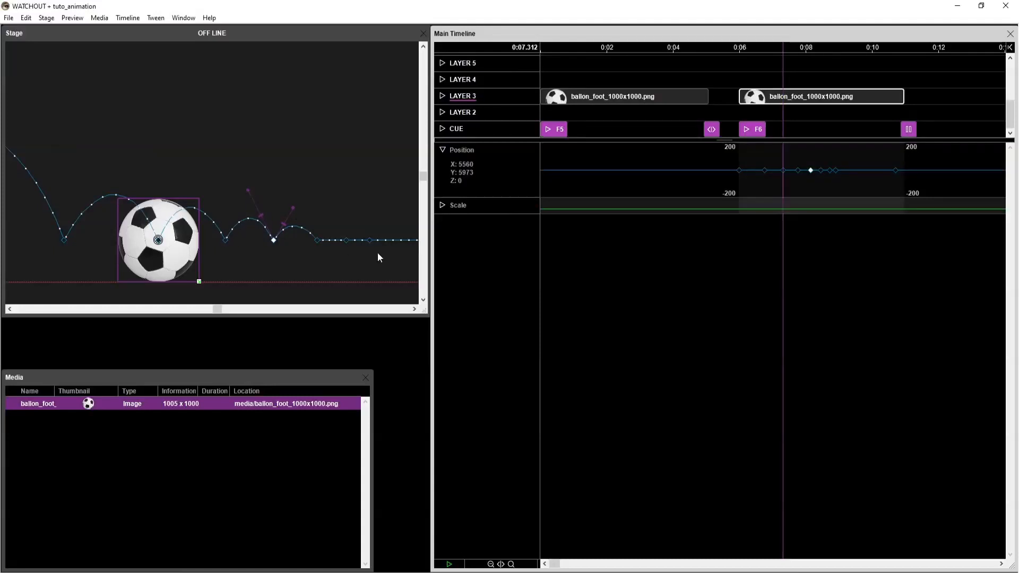
Smooth the 8.720 s position keyframe for incoming and outgoing motion and raise its handles slightly for the last small bounces.
{"action": "left_click", "coordinate": [345, 240]}
{"action": "double_click", "coordinate": [345, 240]}
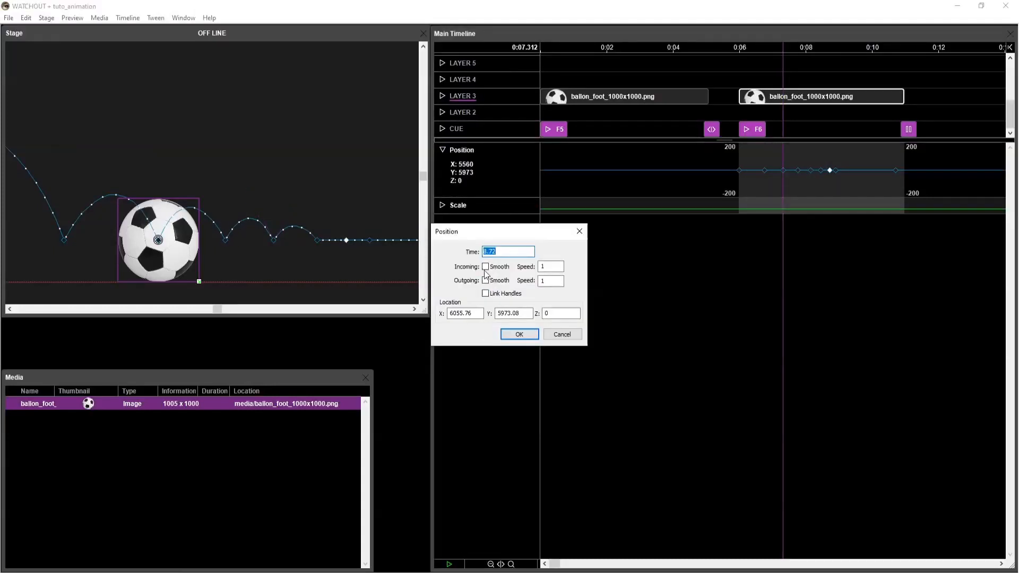
{"action": "left_click", "coordinate": [519, 334]}
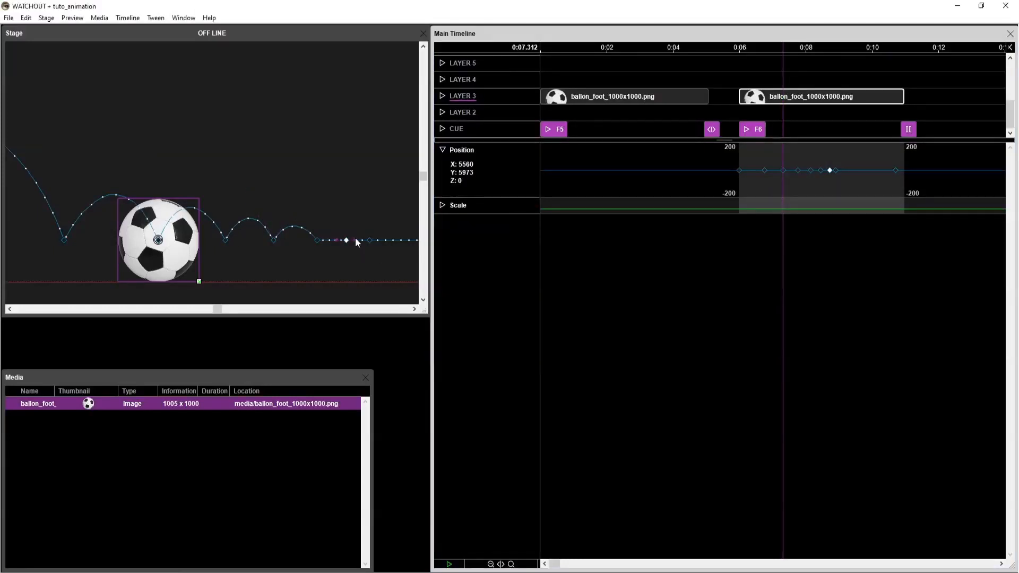
{"action": "left_click_drag", "start_coordinate": [355, 218], "coordinate": [131, 208]}
Edit the incoming speed of the final position keyframe at 10.704 s and apply the change.
{"action": "scroll", "coordinate": [330, 242], "scroll_direction": "down", "scroll_amount": 5}
{"action": "left_click", "coordinate": [223, 226]}
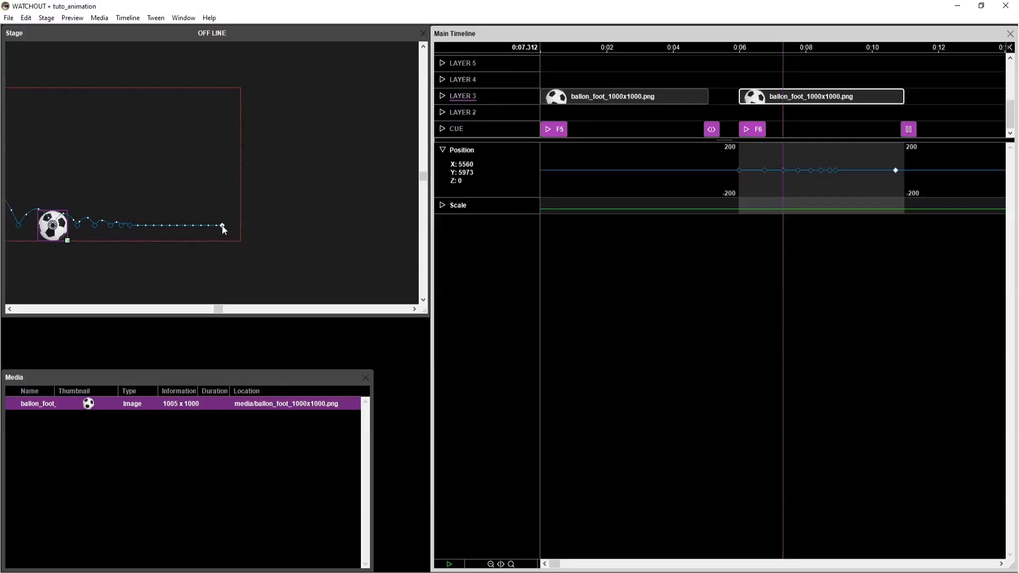
{"action": "left_click", "coordinate": [547, 328]}
{"action": "left_click", "coordinate": [209, 179]}
{"action": "left_click", "coordinate": [52, 225]}
{"action": "double_click", "coordinate": [221, 226]}
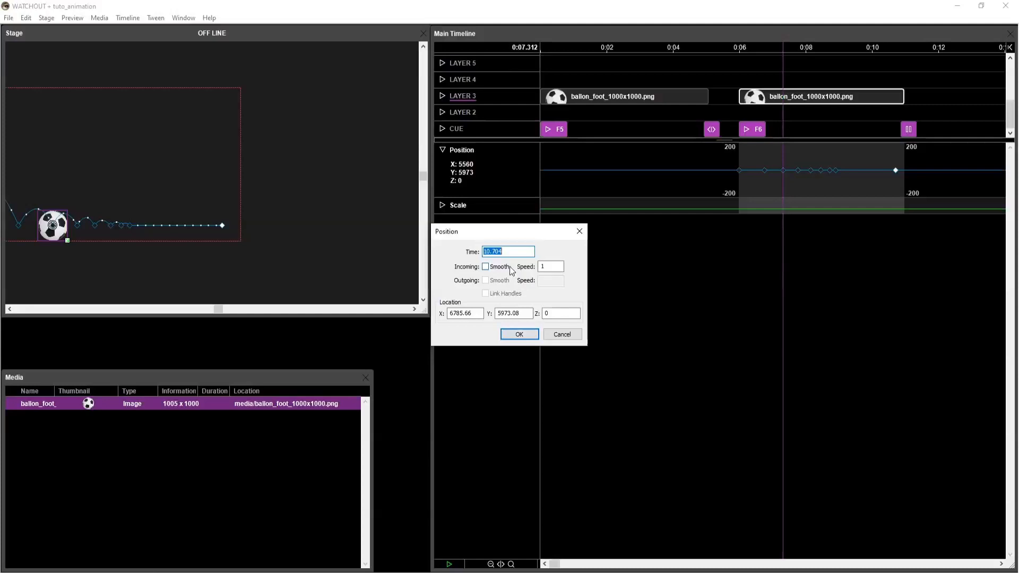
{"action": "double_click", "coordinate": [546, 265]}
{"action": "left_click", "coordinate": [519, 334]}
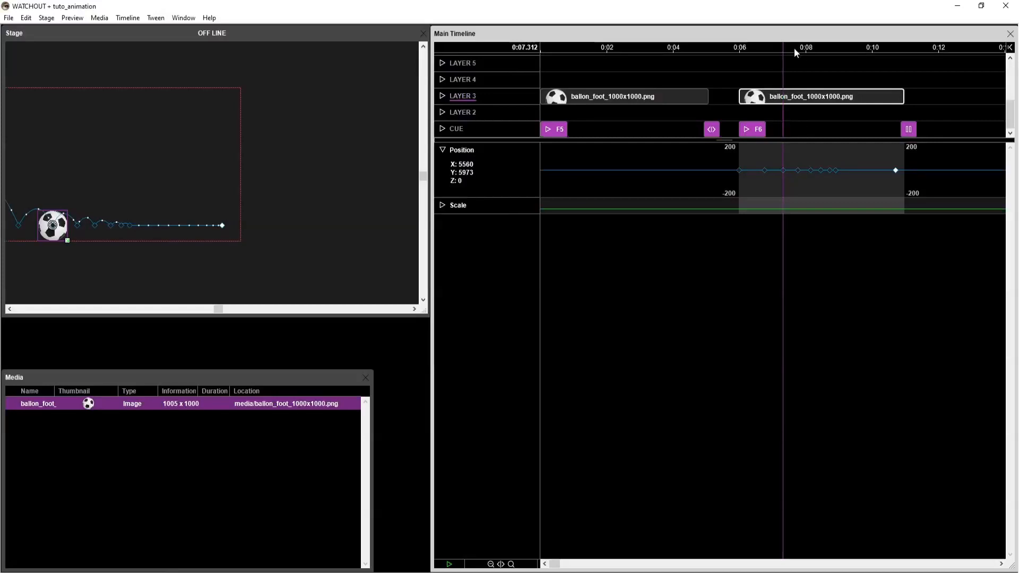
Play the second ball's animation up to the pause cue to check the bounces and final roll.
{"action": "key", "text": "space"}
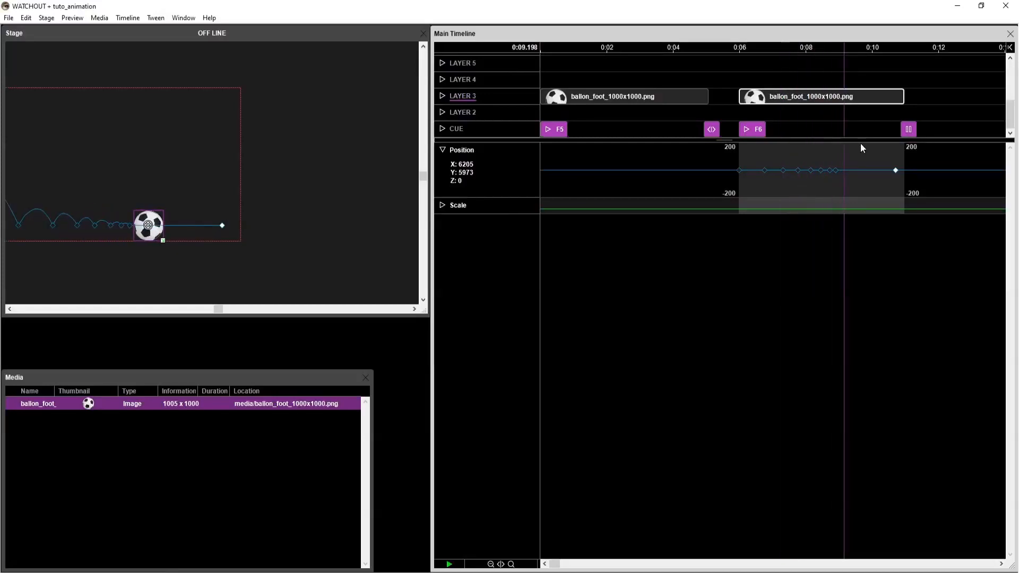
{"action": "left_click", "coordinate": [875, 76]}
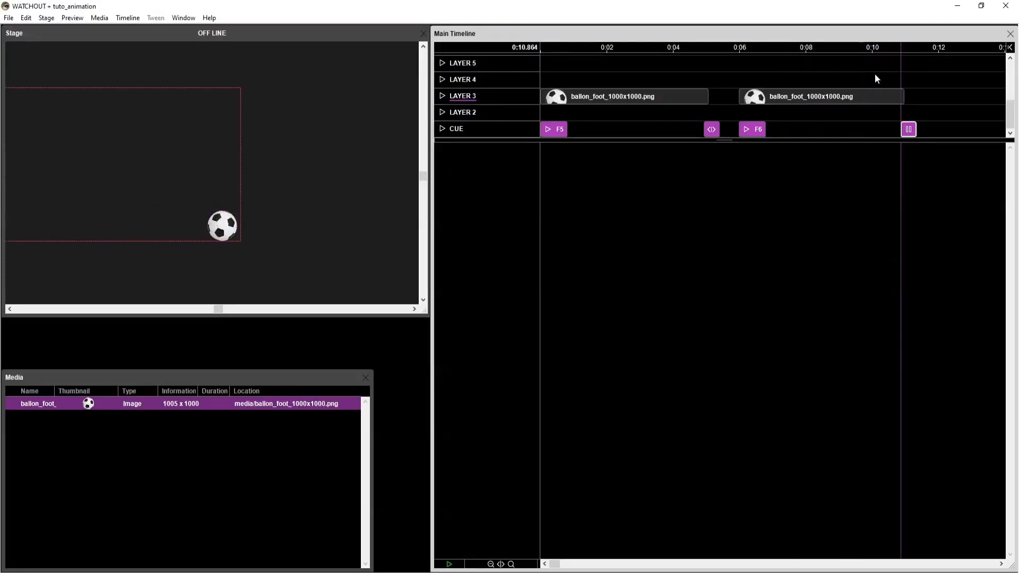
{"action": "left_click", "coordinate": [883, 46]}
Add a Rotation Z tween to the second ball cue on Layer 3.
{"action": "left_click", "coordinate": [785, 101]}
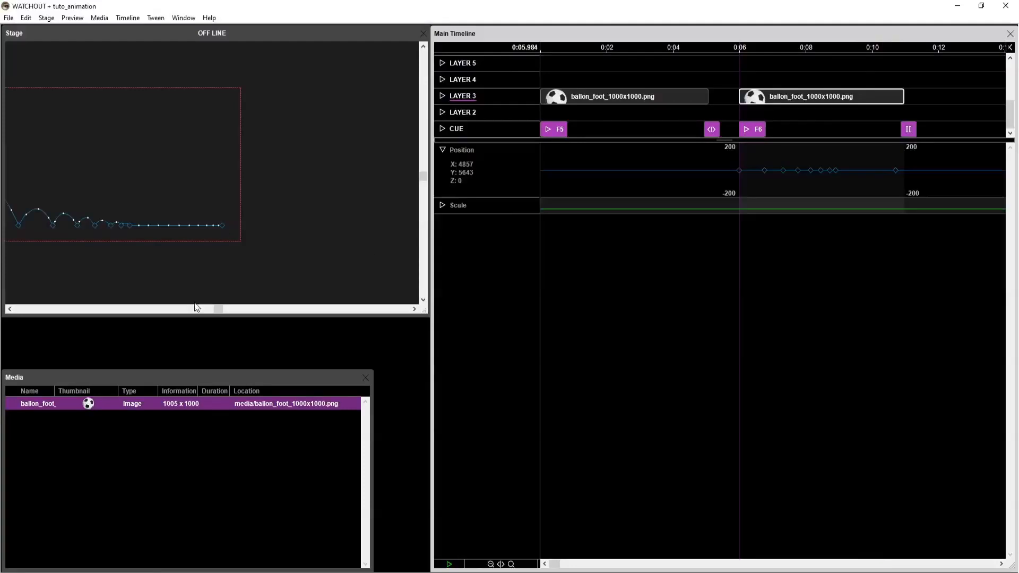
{"action": "scroll", "coordinate": [134, 200], "scroll_direction": "down", "scroll_amount": 2}
{"action": "left_click_drag", "start_coordinate": [139, 205], "coordinate": [246, 205]}
{"action": "scroll", "coordinate": [217, 200], "scroll_direction": "up", "scroll_amount": 2}
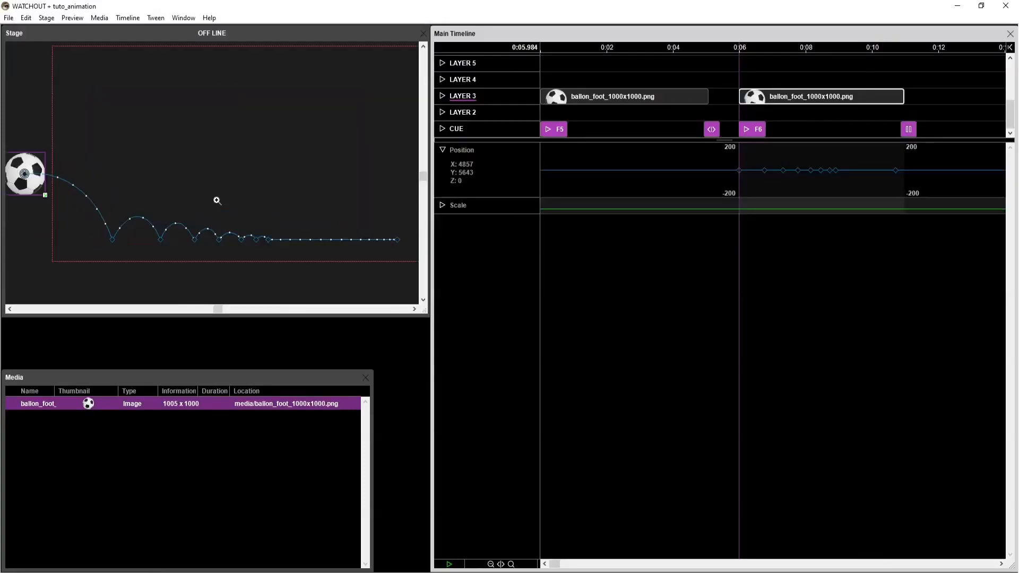
{"action": "scroll", "coordinate": [278, 222], "scroll_direction": "down", "scroll_amount": 1}
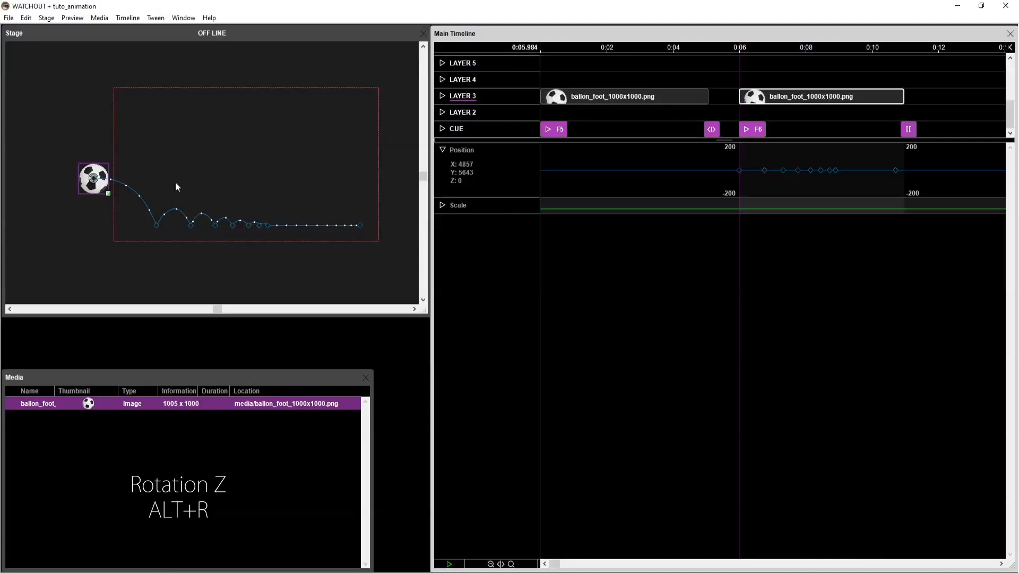
{"action": "key", "text": "alt+r"}
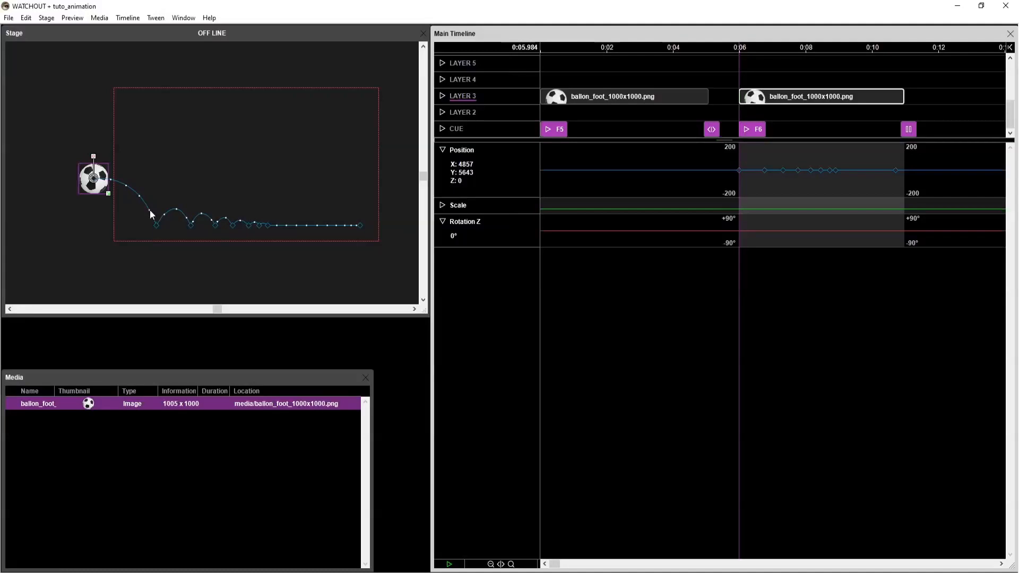
Add Rotation Z keyframes of -11.3° at the ball's start at 5.984 s and its first bounce at 6.752 s.
{"action": "left_click", "coordinate": [748, 231]}
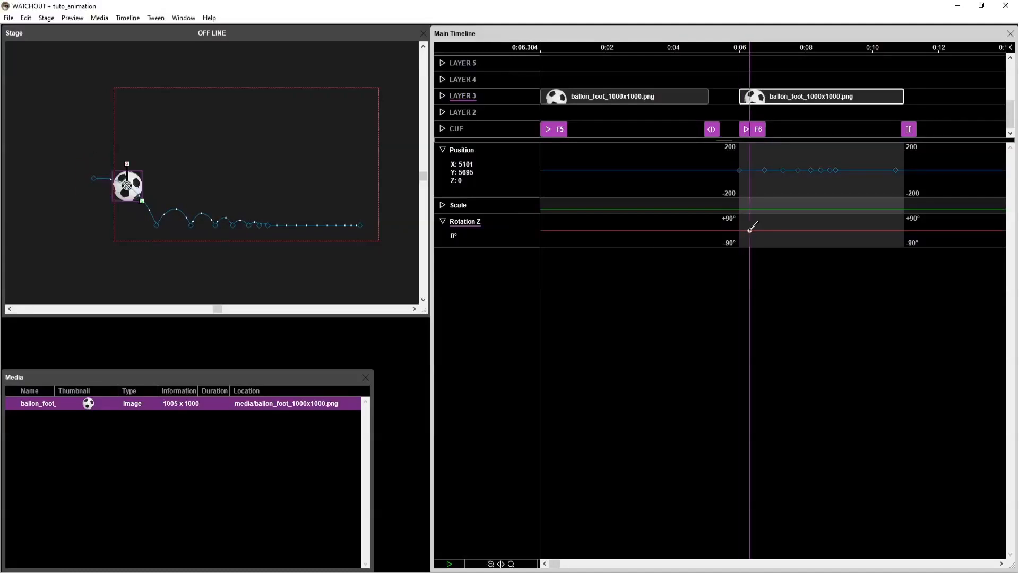
{"action": "left_click", "coordinate": [739, 231]}
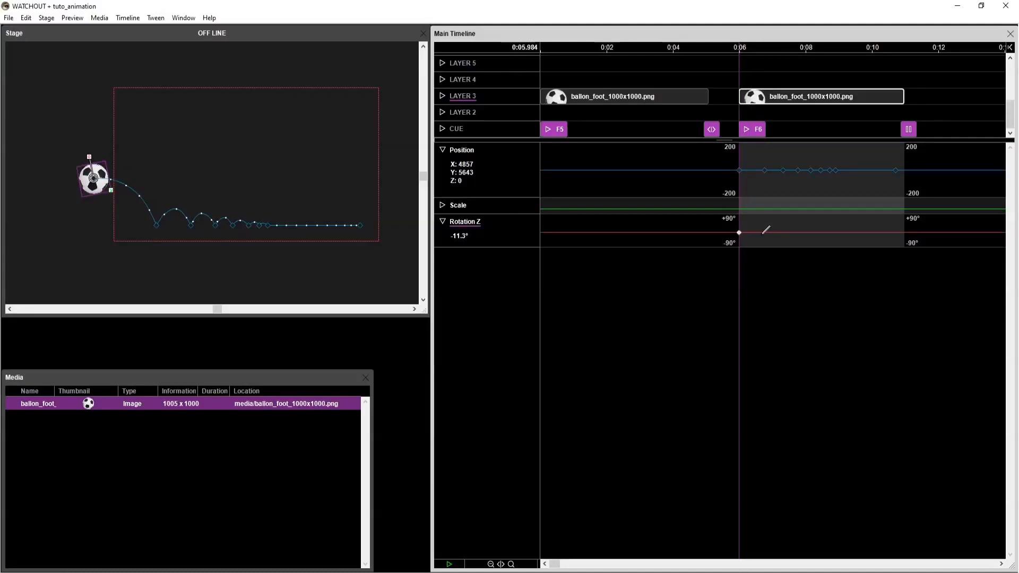
{"action": "left_click", "coordinate": [763, 232]}
{"action": "left_click", "coordinate": [764, 232]}
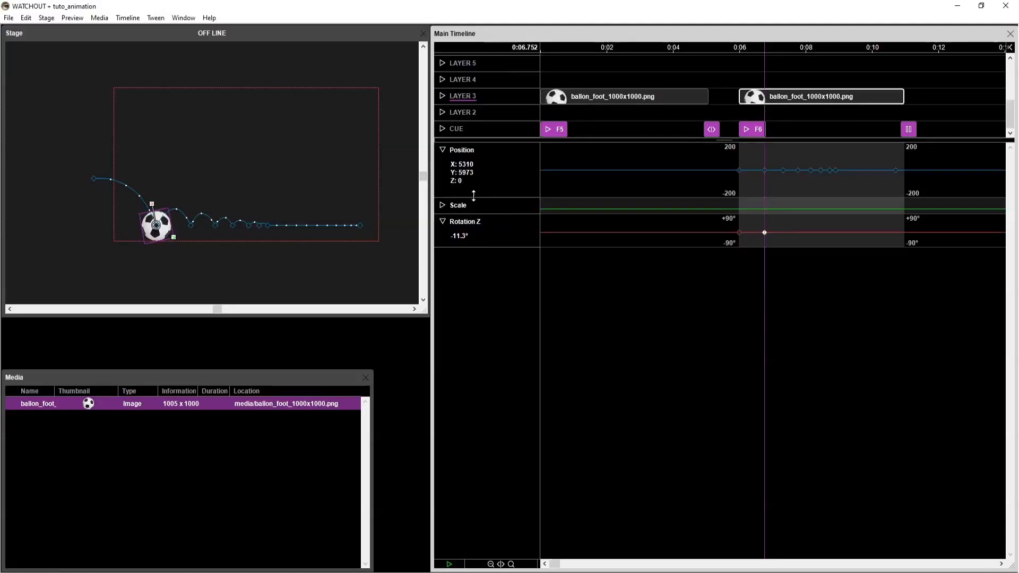
Enlarge the Rotation Z track's height and raise its 6.752 s keyframe to +148.2°.
{"action": "left_click_drag", "start_coordinate": [474, 195], "coordinate": [500, 195]}
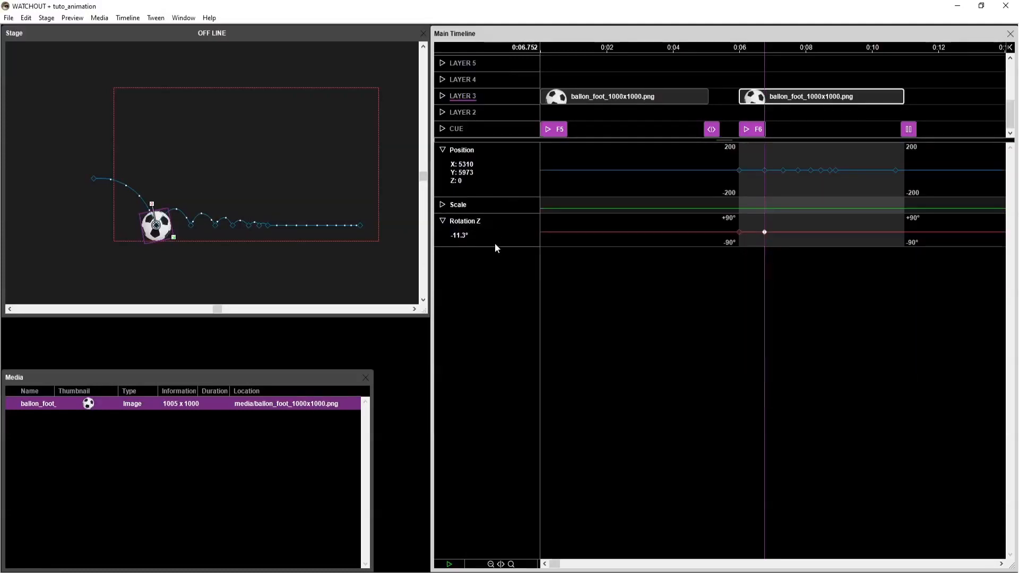
{"action": "left_click_drag", "start_coordinate": [494, 245], "coordinate": [500, 535]}
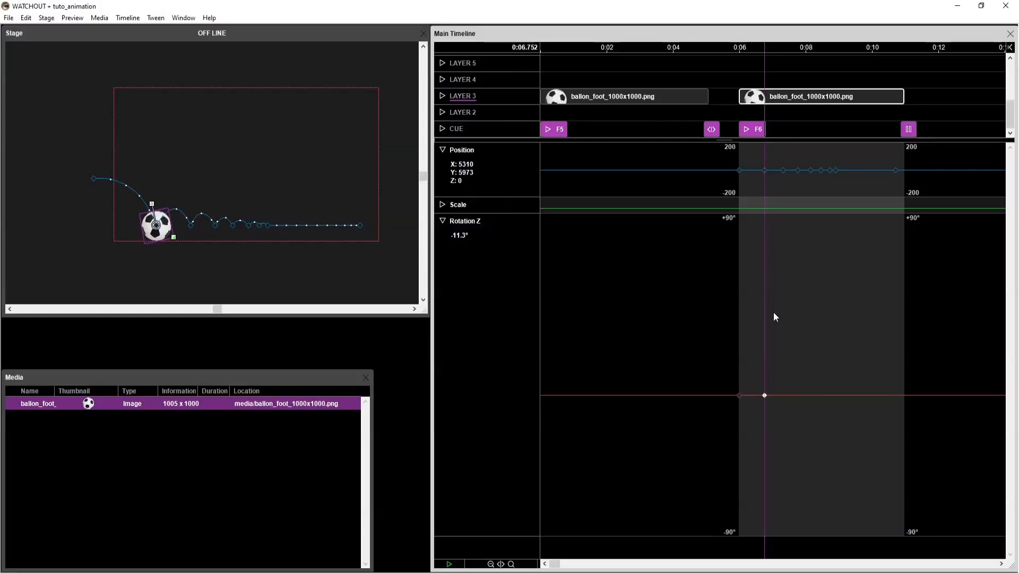
{"action": "scroll", "coordinate": [774, 316], "scroll_direction": "up", "scroll_amount": 2}
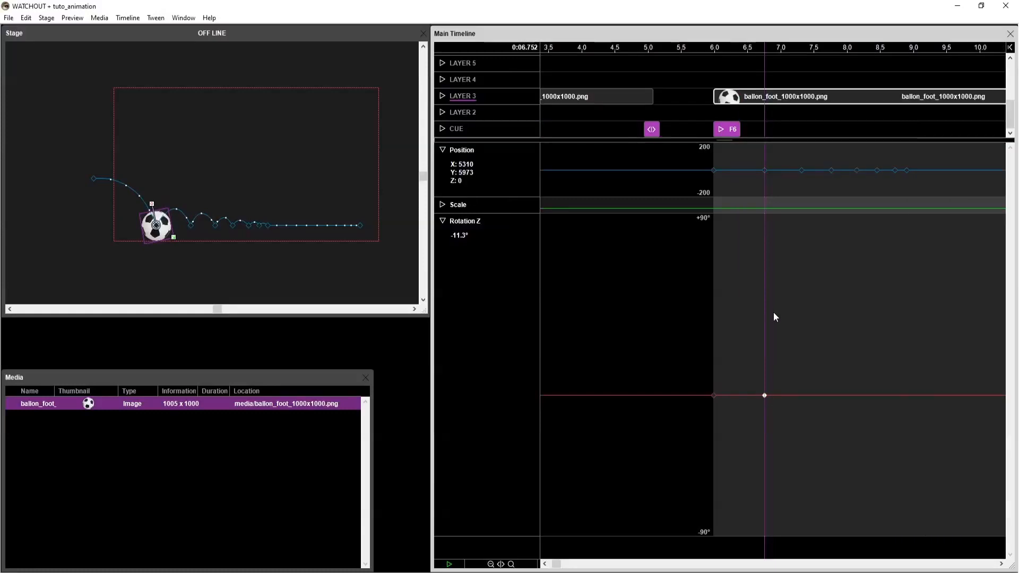
{"action": "scroll", "coordinate": [773, 317], "scroll_direction": "up", "scroll_amount": 1}
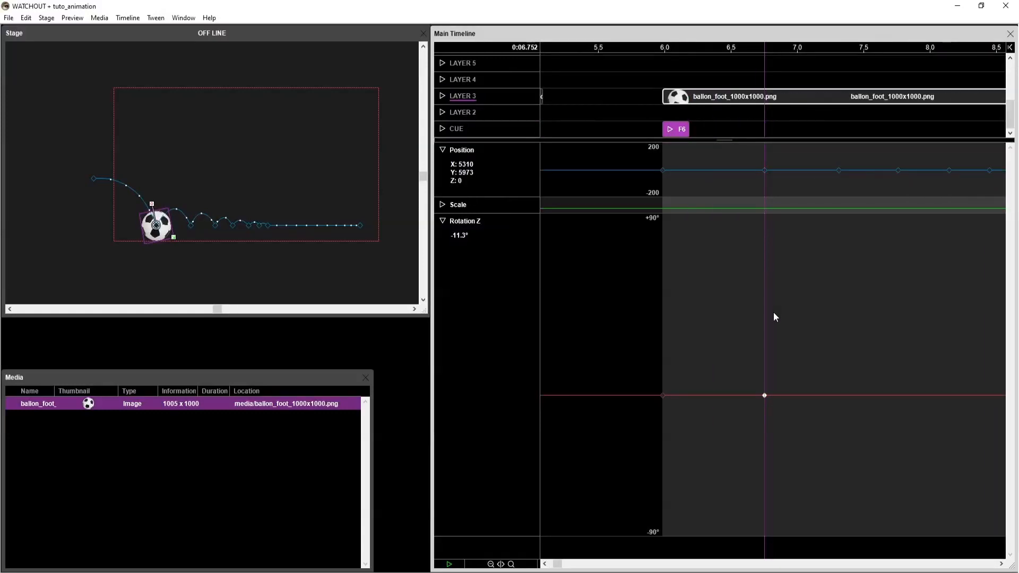
{"action": "left_click_drag", "start_coordinate": [765, 396], "coordinate": [765, 180]}
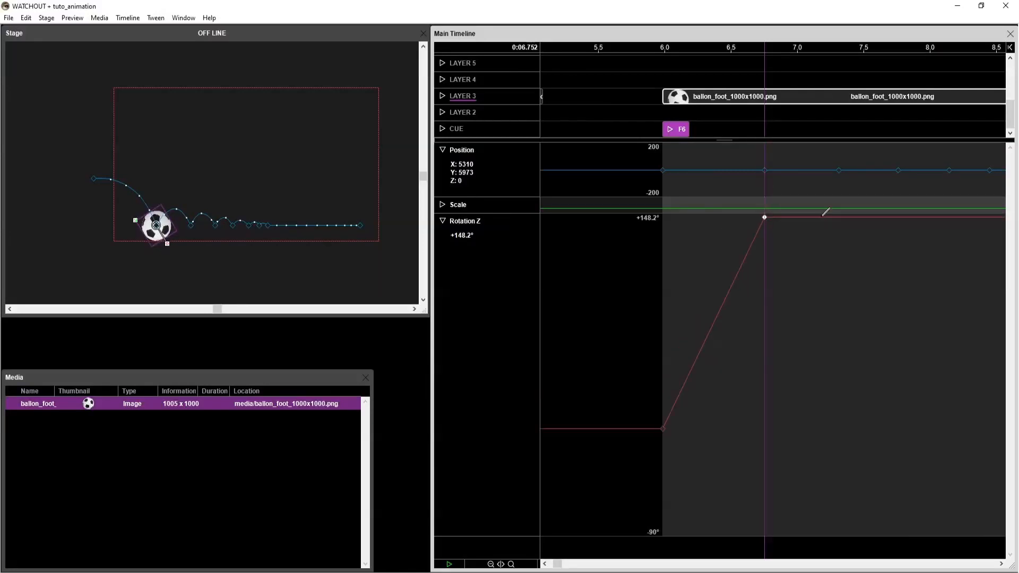
Add a Rotation Z keyframe at the 7.312 s bounce and raise it to 1x+64.8°.
{"action": "left_click", "coordinate": [844, 216]}
{"action": "left_click_drag", "start_coordinate": [844, 216], "coordinate": [838, 61]}
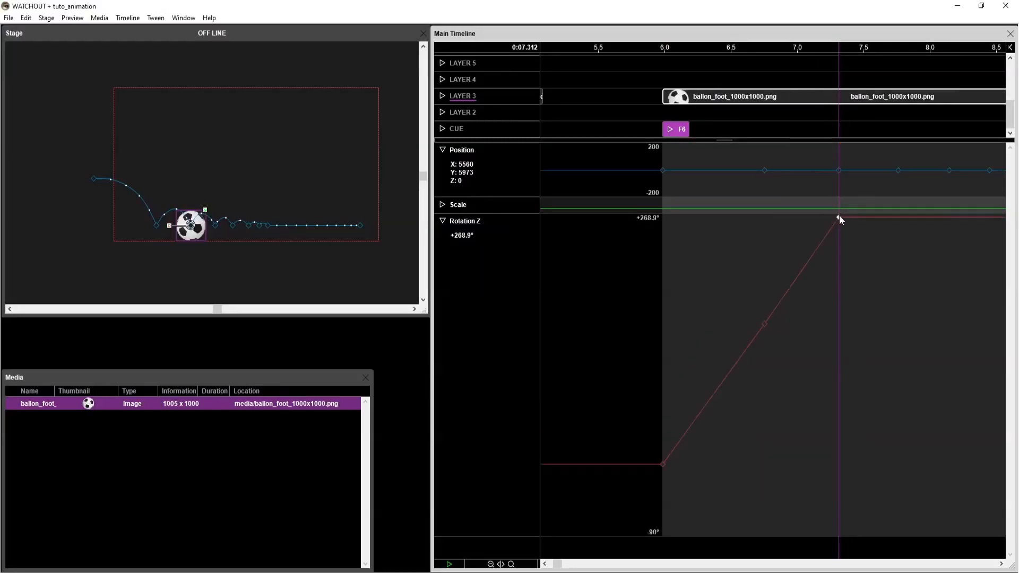
{"action": "left_click_drag", "start_coordinate": [839, 218], "coordinate": [849, 109]}
Add Rotation Z keyframes of 1x+140.5° at 7.792 s and +289° at 8.144 s.
{"action": "double_click", "coordinate": [897, 170]}
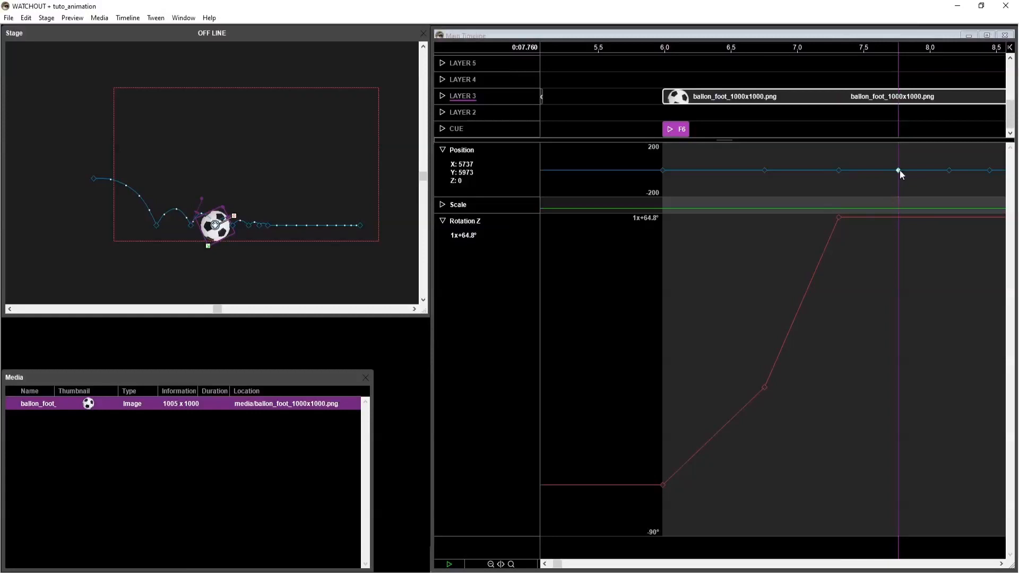
{"action": "left_click", "coordinate": [519, 335]}
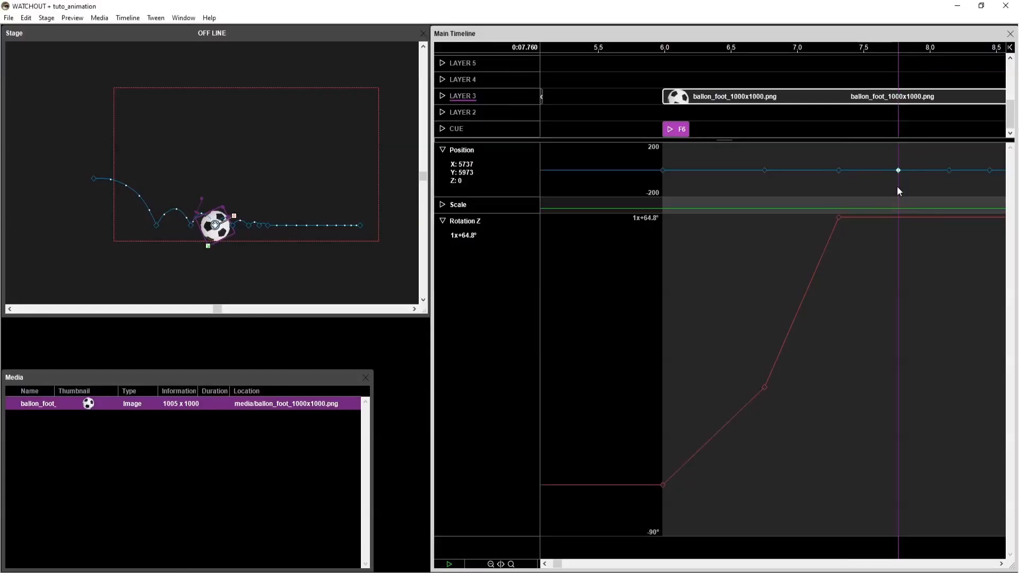
{"action": "double_click", "coordinate": [899, 215]}
{"action": "left_click_drag", "start_coordinate": [898, 213], "coordinate": [902, 164]}
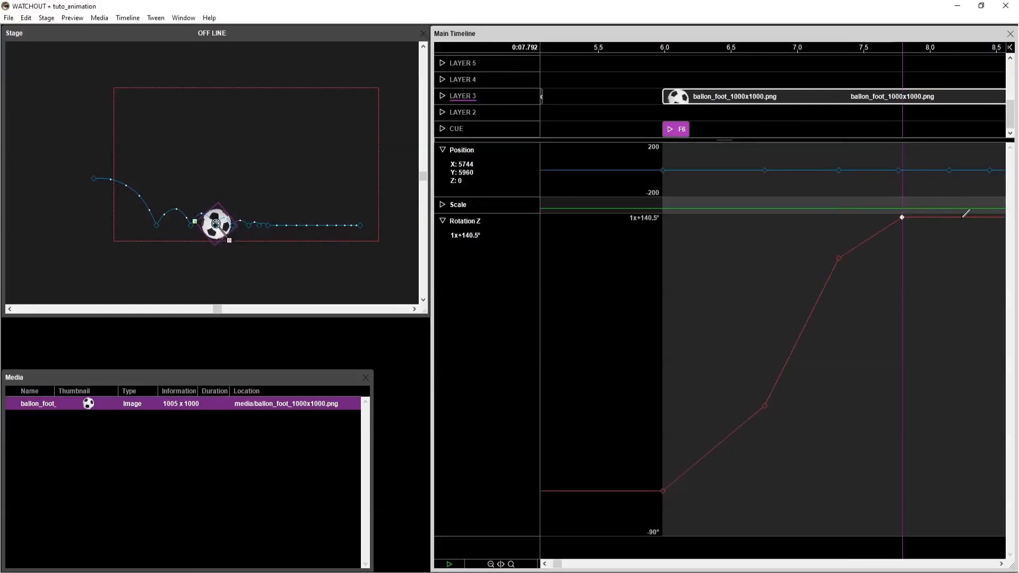
{"action": "double_click", "coordinate": [958, 216]}
{"action": "left_click_drag", "start_coordinate": [957, 216], "coordinate": [949, 329]}
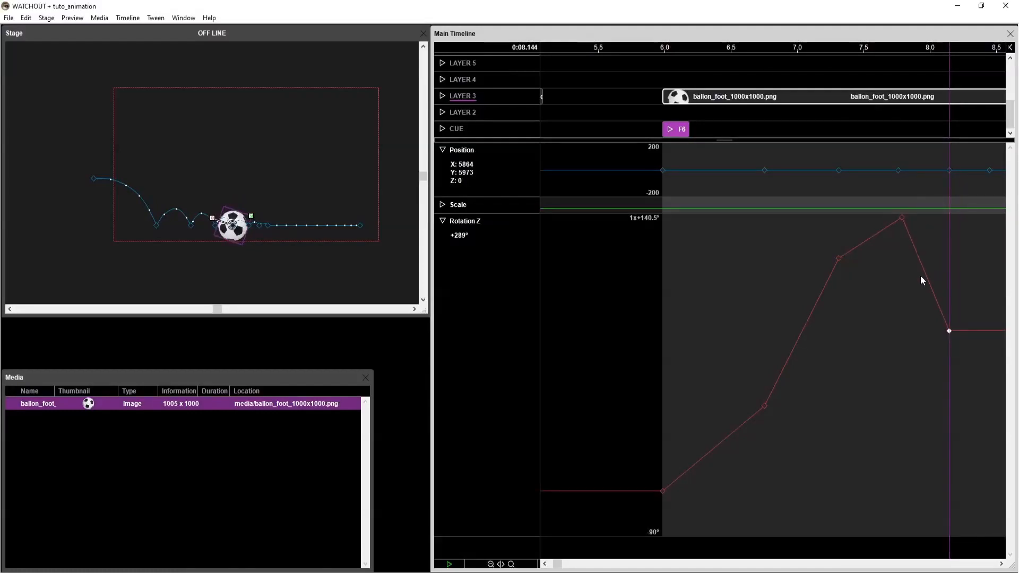
Add rising Rotation Z keyframes at the three last small bounces, ending with 1x+203.9° at 8.896 s.
{"action": "key", "text": "minus"}
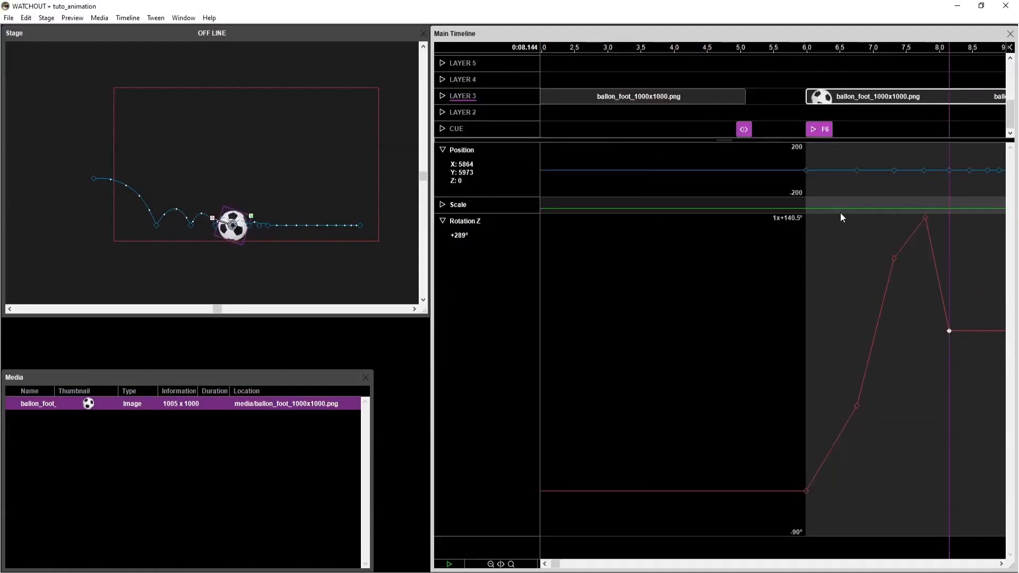
{"action": "left_click", "coordinate": [1001, 564]}
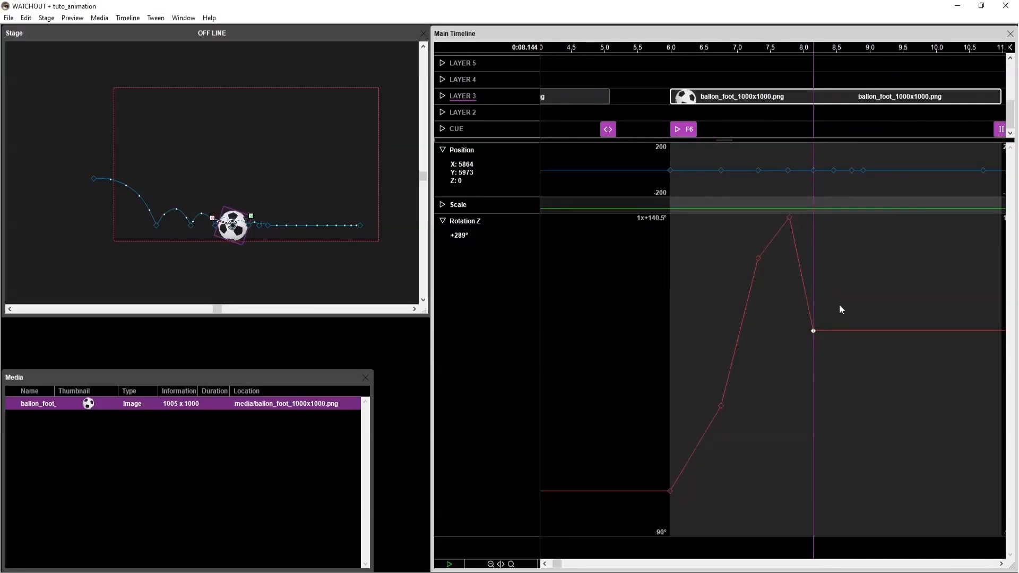
{"action": "left_click_drag", "start_coordinate": [834, 331], "coordinate": [868, 183]}
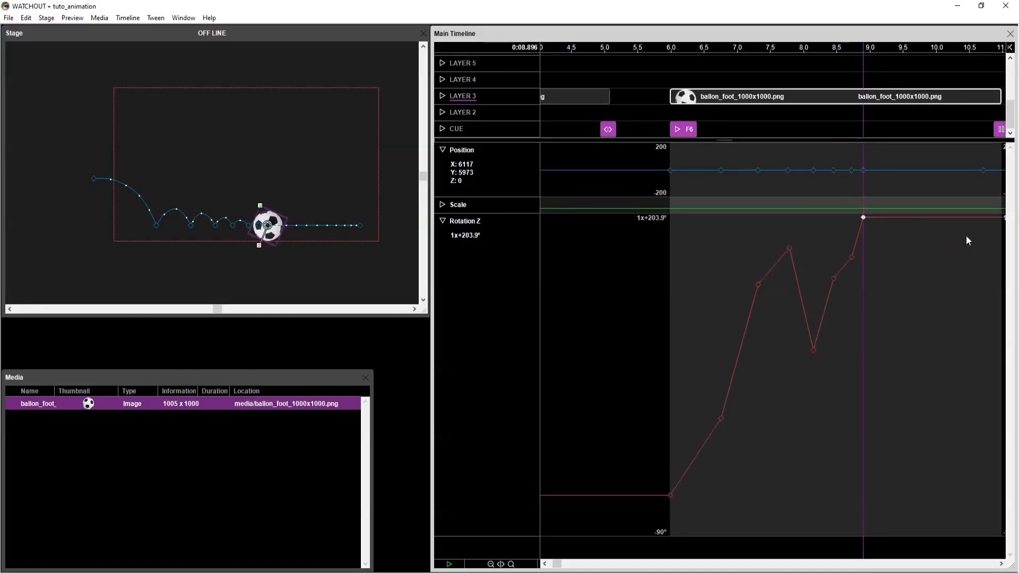
Add a Rotation Z keyframe at the ball's final position at 10.704 s and set its revolutions to 2.
{"action": "left_click_drag", "start_coordinate": [983, 218], "coordinate": [982, 218]}
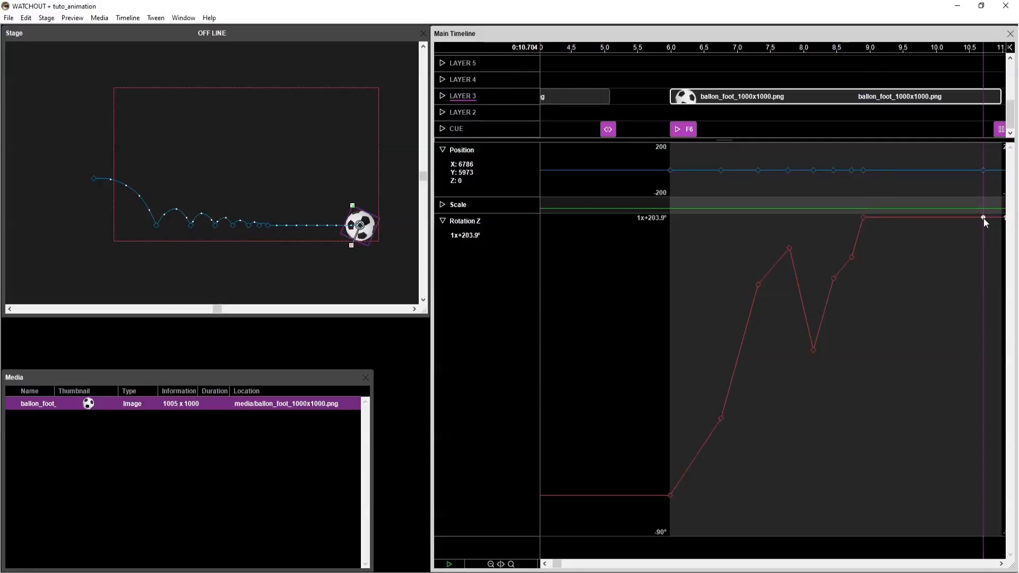
{"action": "double_click", "coordinate": [983, 218]}
{"action": "double_click", "coordinate": [524, 304]}
{"action": "type", "text": "2"}
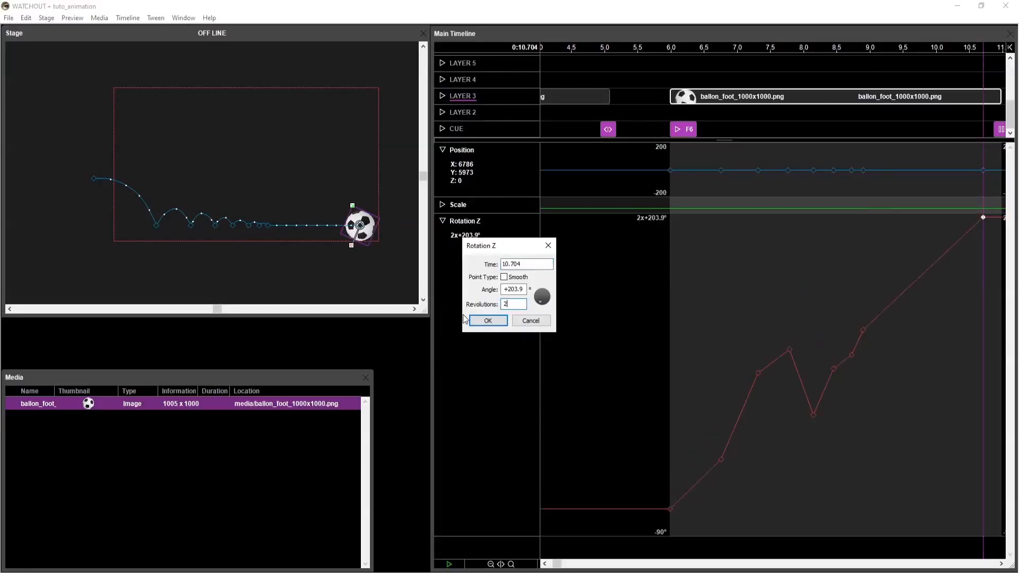
{"action": "left_click", "coordinate": [488, 320]}
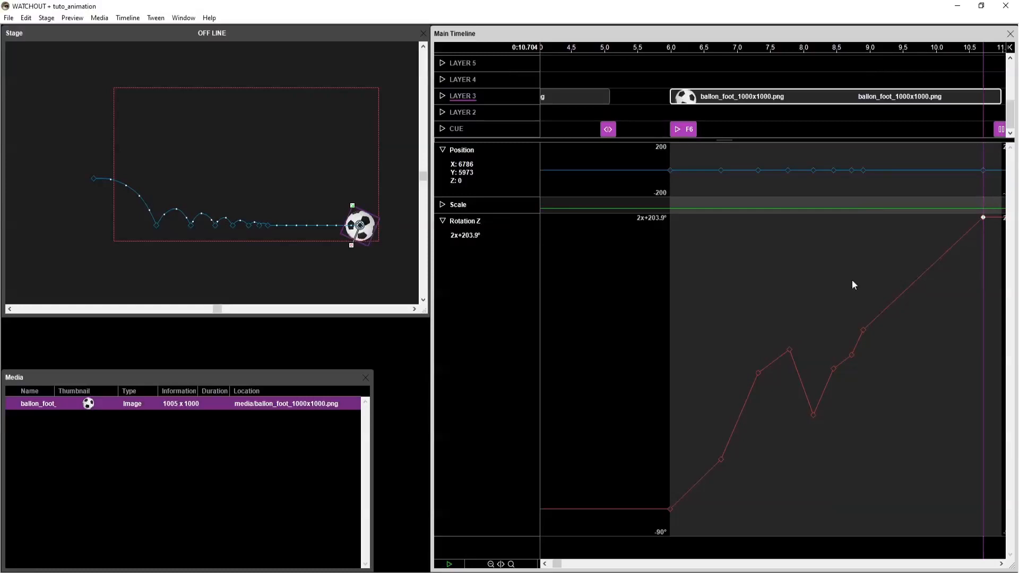
Play the end of the second ball's animation and scrub near 10.5 s to check the final rotation.
{"action": "left_click", "coordinate": [865, 48]}
{"action": "key", "text": "space"}
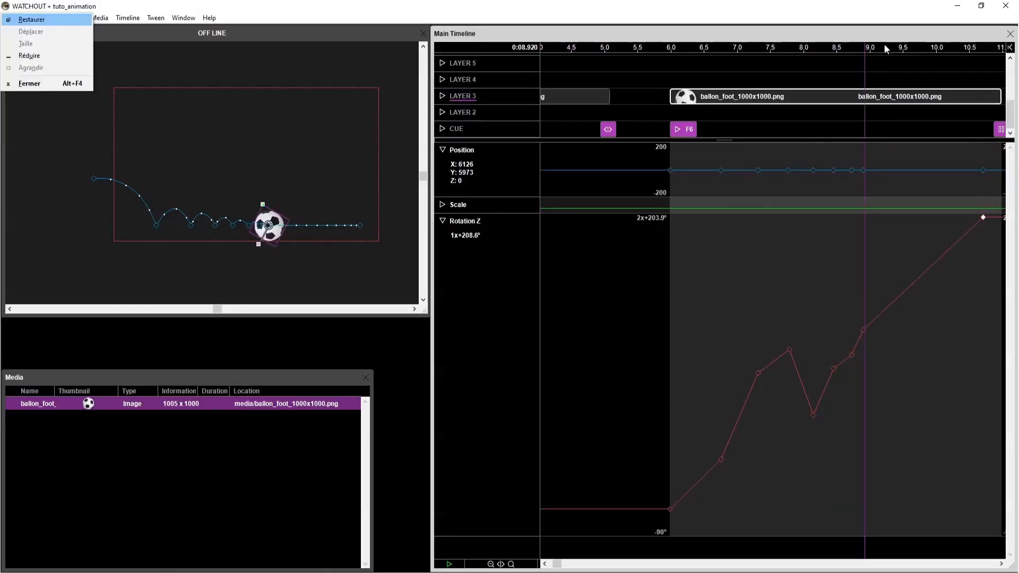
{"action": "left_click", "coordinate": [885, 45]}
{"action": "key", "text": "space"}
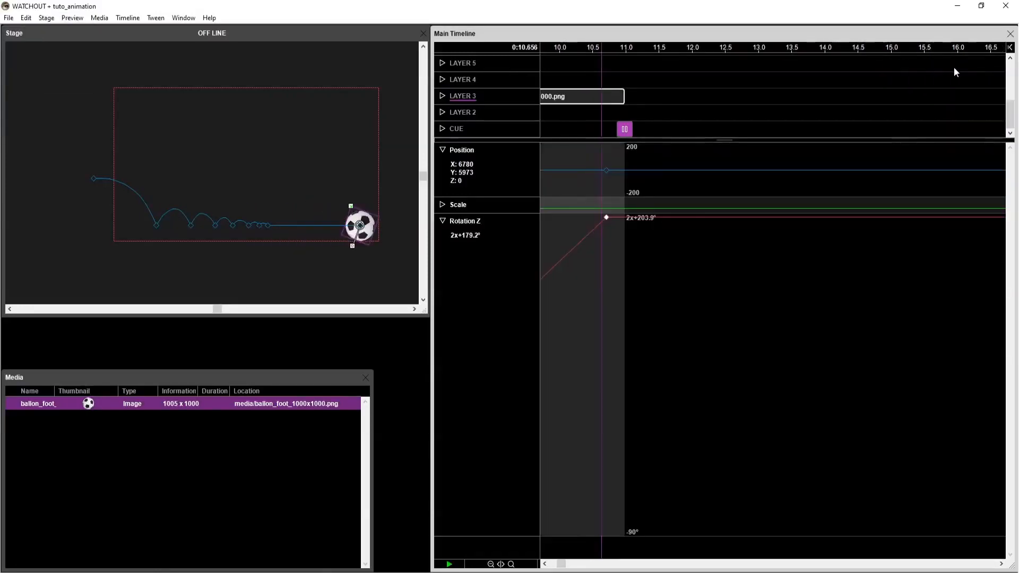
{"action": "left_click", "coordinate": [594, 49]}
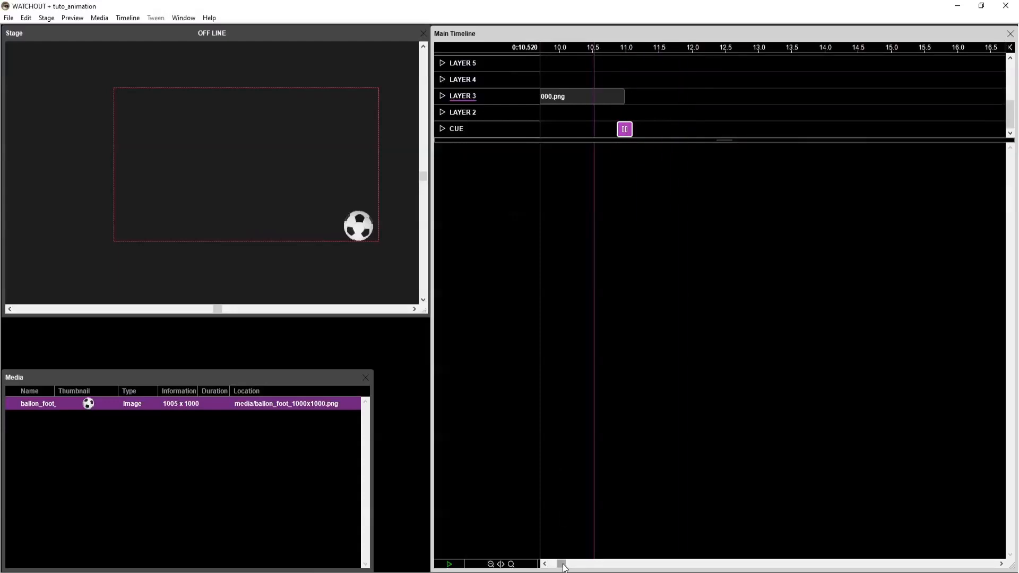
{"action": "left_click_drag", "start_coordinate": [563, 564], "coordinate": [562, 565]}
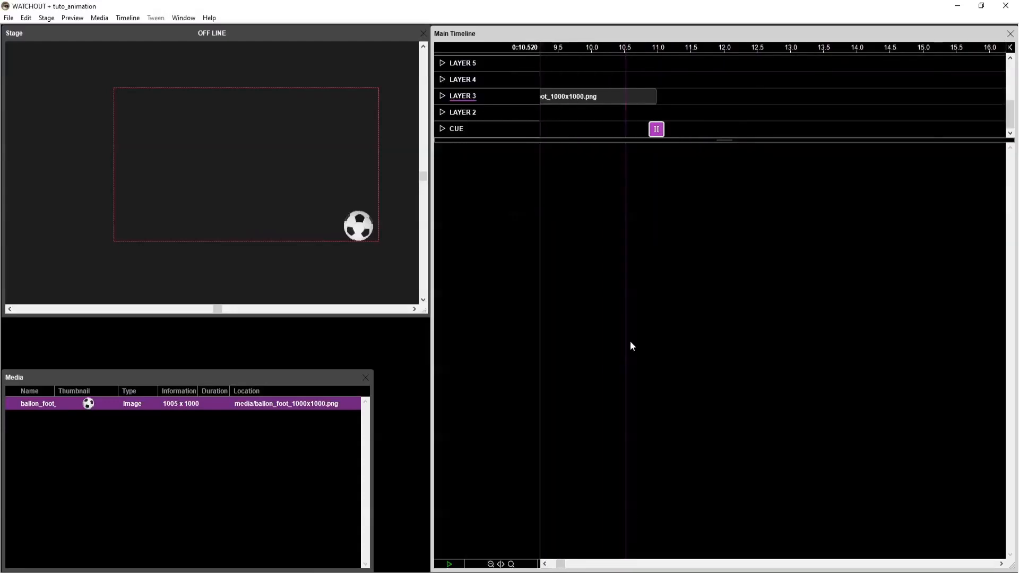
{"action": "mouse_move", "coordinate": [619, 49]}
{"action": "left_mouse_down"}
{"action": "mouse_move", "coordinate": [645, 49]}
{"action": "mouse_move", "coordinate": [622, 49]}
{"action": "left_mouse_up"}
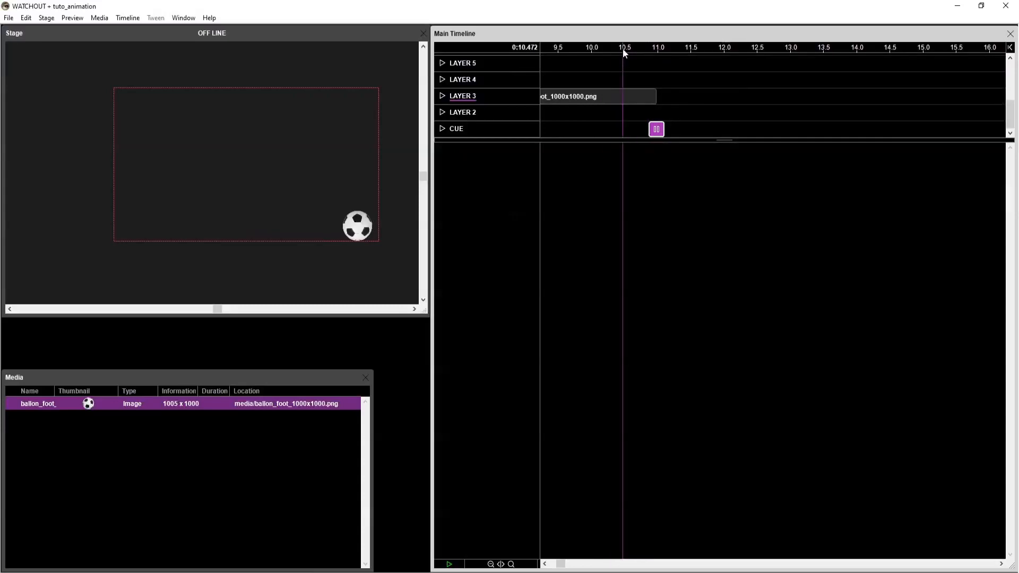
Copy the last Rotation Z keyframe of the second ball cue and paste it at 10.288 s.
{"action": "left_click", "coordinate": [638, 99]}
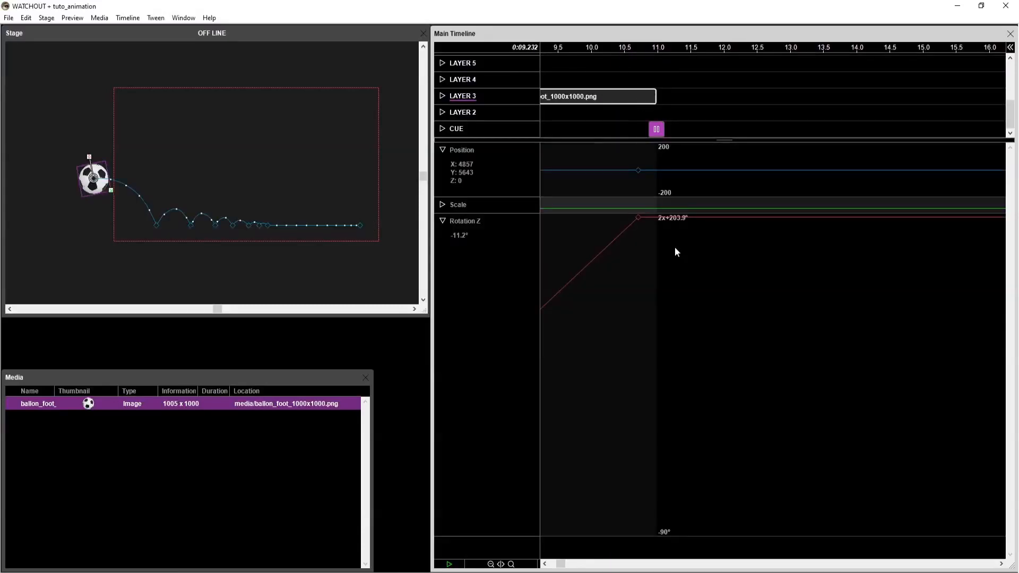
{"action": "left_click", "coordinate": [638, 217]}
{"action": "left_click_drag", "start_coordinate": [561, 565], "coordinate": [546, 566]}
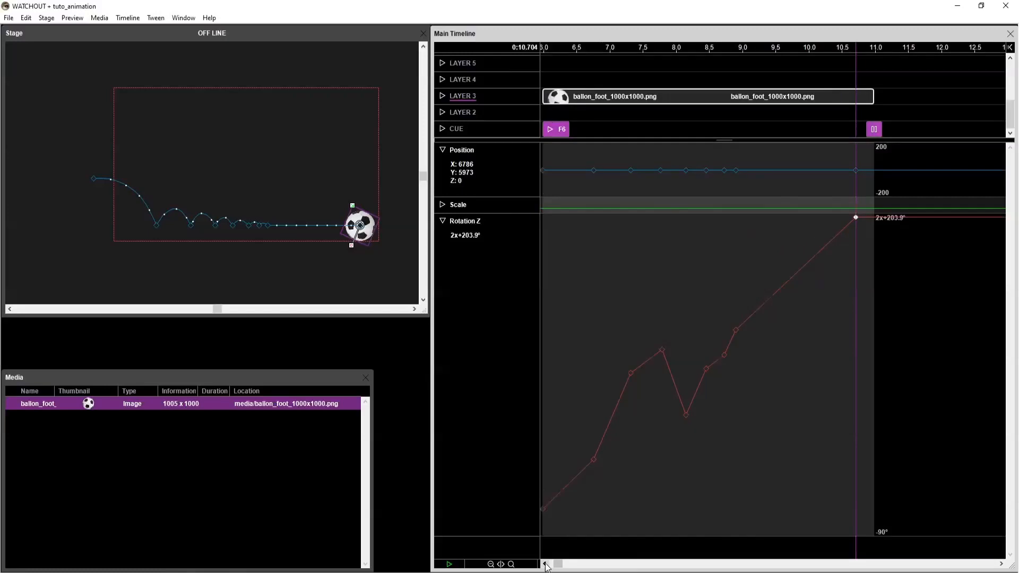
{"action": "left_click", "coordinate": [545, 564]}
{"action": "left_click", "coordinate": [545, 563]}
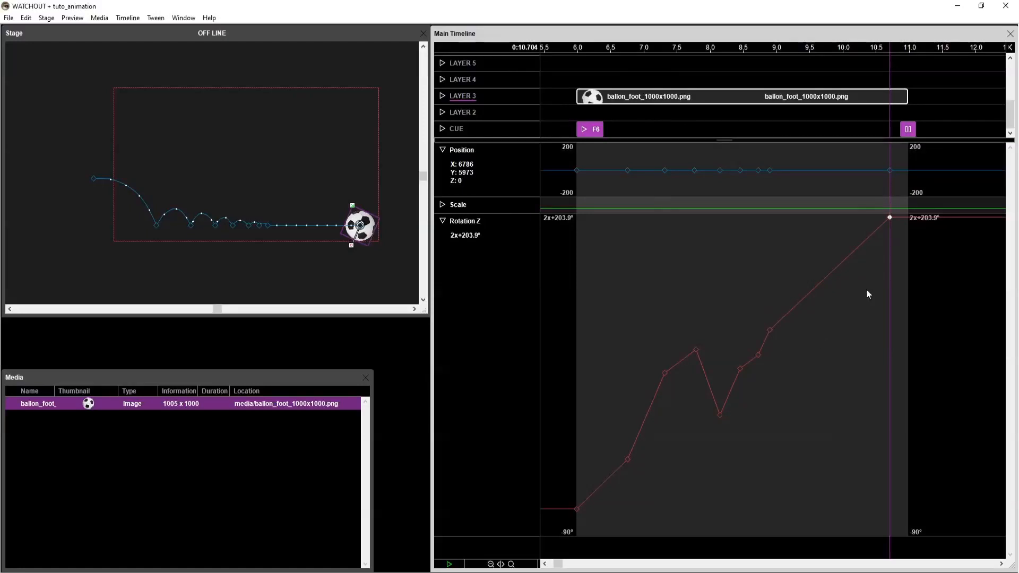
{"action": "left_click", "coordinate": [890, 218]}
{"action": "left_click_drag", "start_coordinate": [856, 44], "coordinate": [862, 48]}
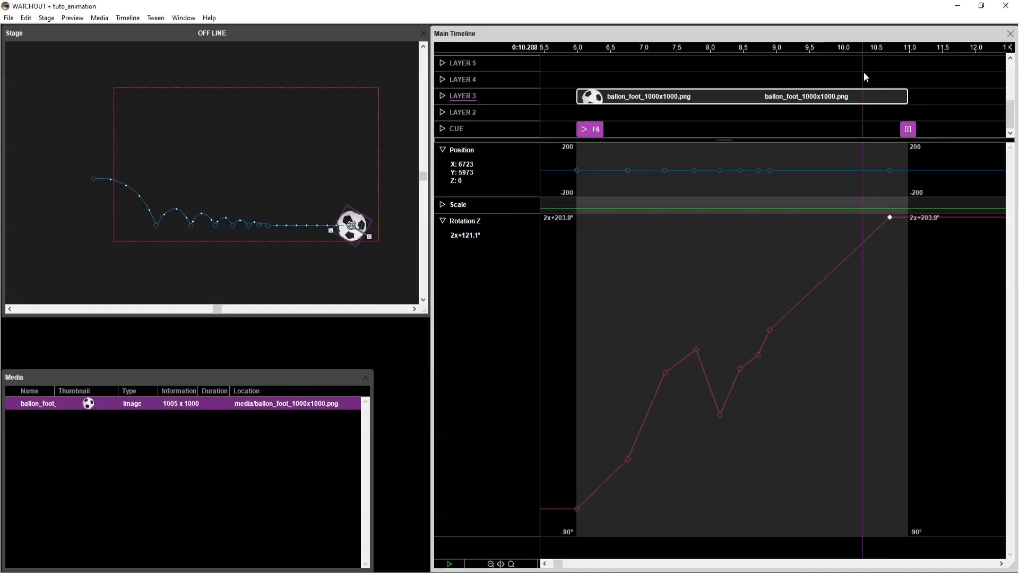
{"action": "key", "text": "ctrl+v"}
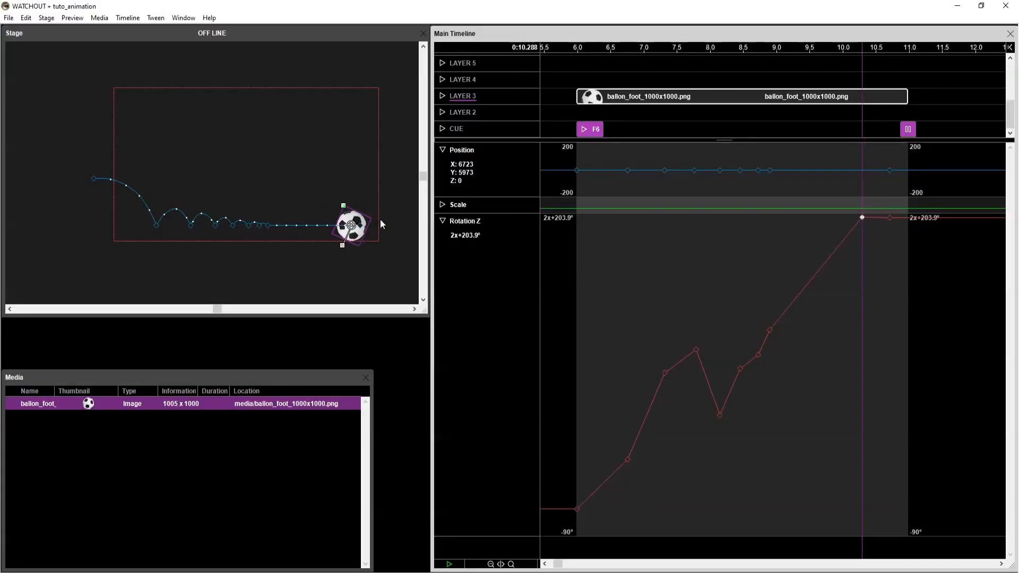
Make the second ball's Rotation Z keyframe at 10.288 s a smooth point.
{"action": "double_click", "coordinate": [862, 217]}
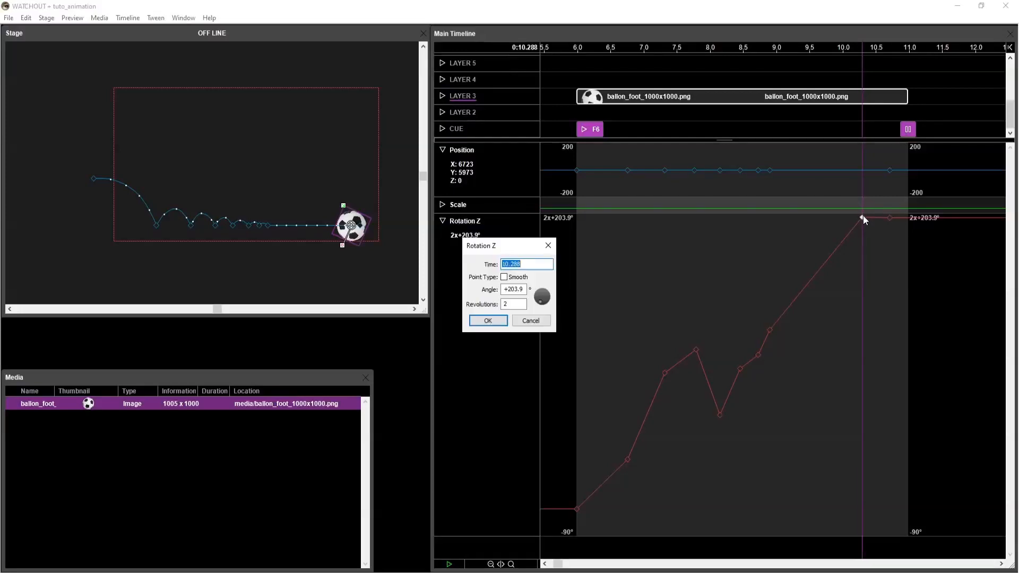
{"action": "left_click", "coordinate": [503, 277]}
{"action": "left_click", "coordinate": [488, 320]}
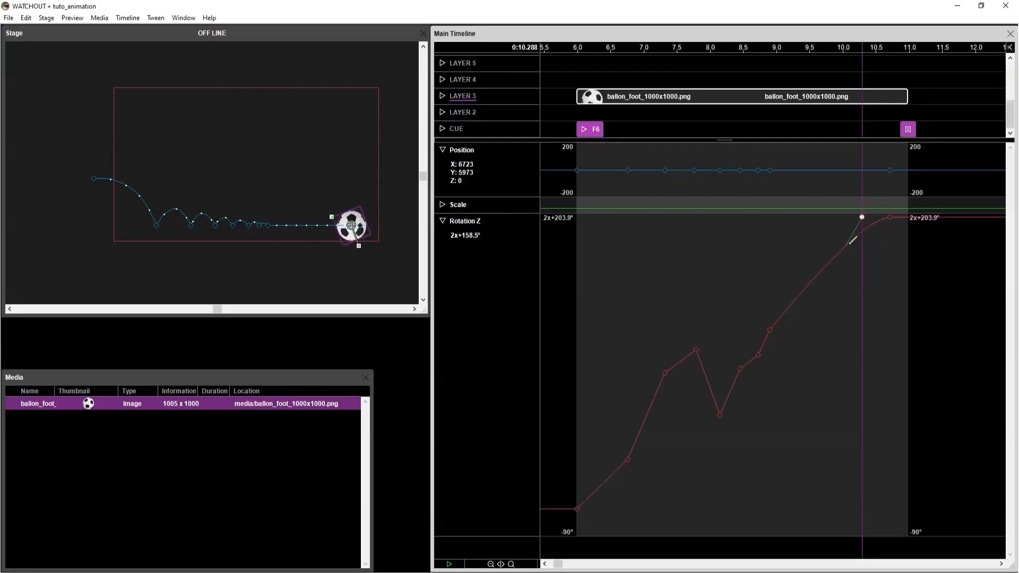
Play and scrub the final roll between about 9.5 s and the pause cue to check the eased rotation.
{"action": "left_click_drag", "start_coordinate": [829, 48], "coordinate": [809, 52]}
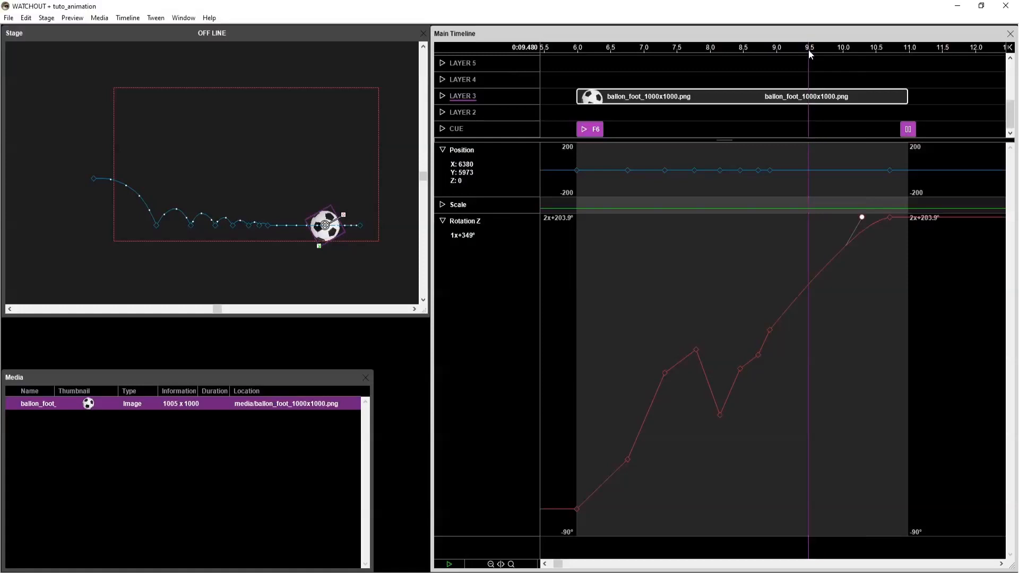
{"action": "key", "text": "space"}
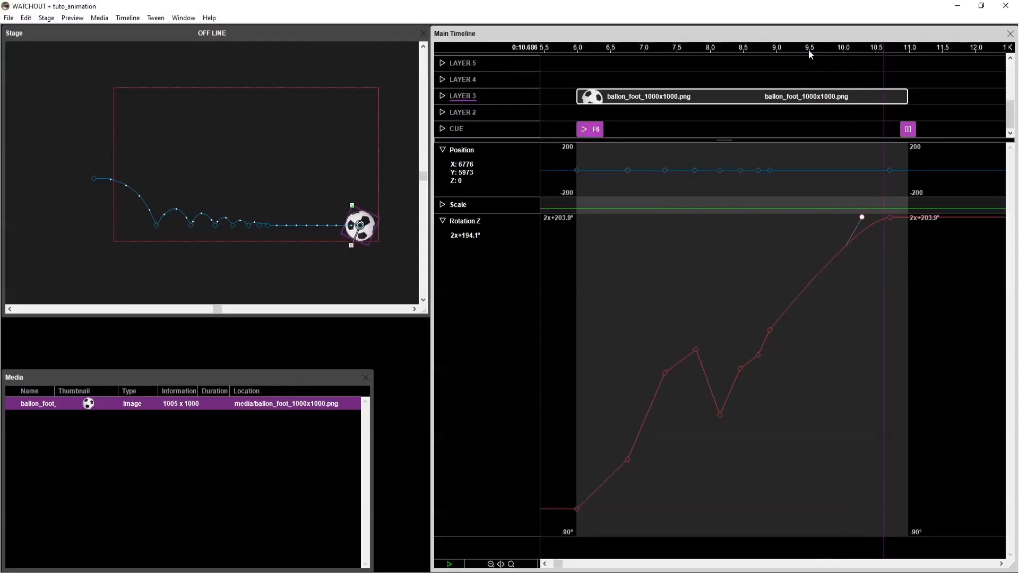
{"action": "left_click", "coordinate": [832, 48]}
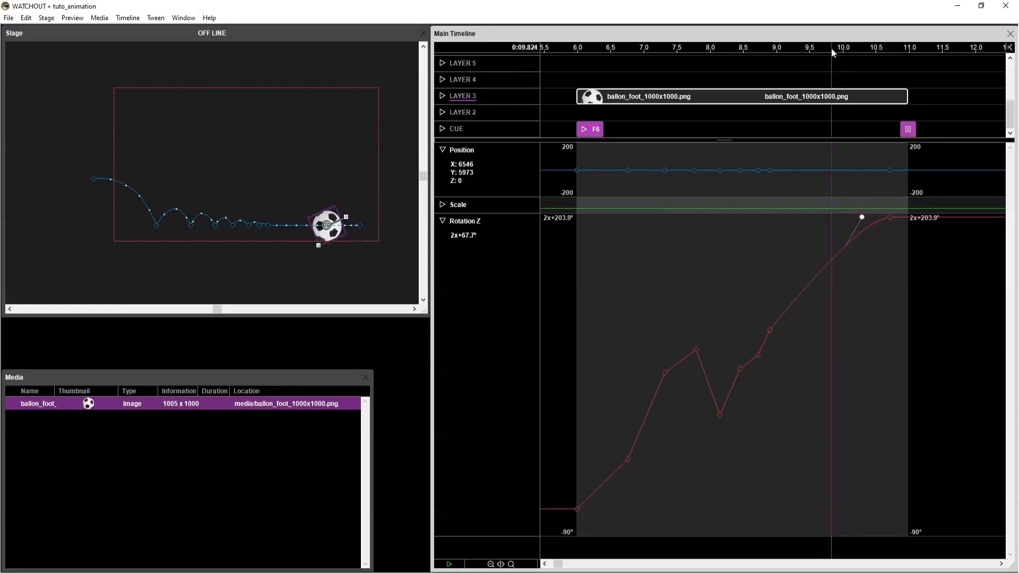
{"action": "left_click_drag", "start_coordinate": [831, 49], "coordinate": [834, 50]}
{"action": "left_click", "coordinate": [937, 92]}
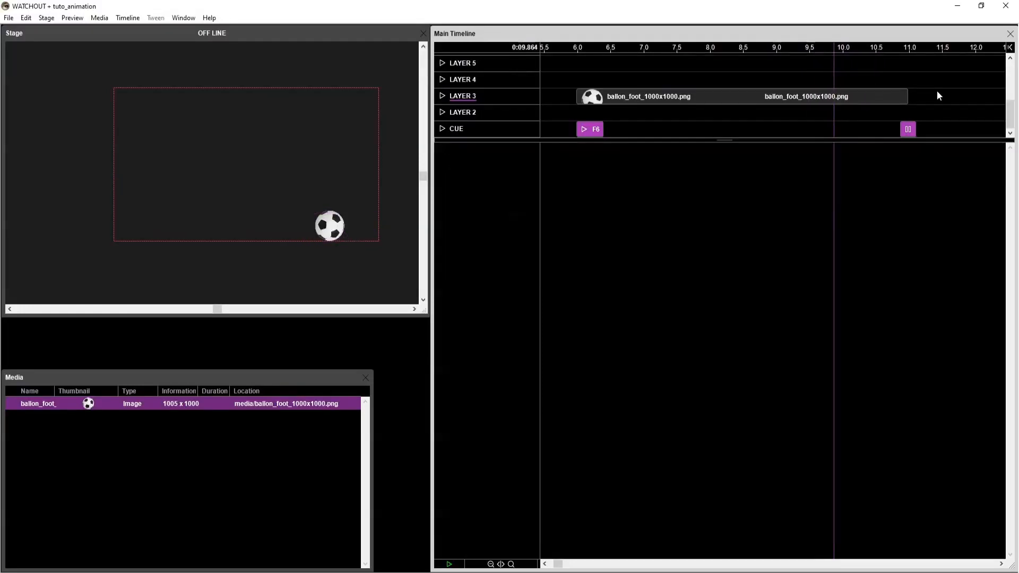
{"action": "key", "text": "space"}
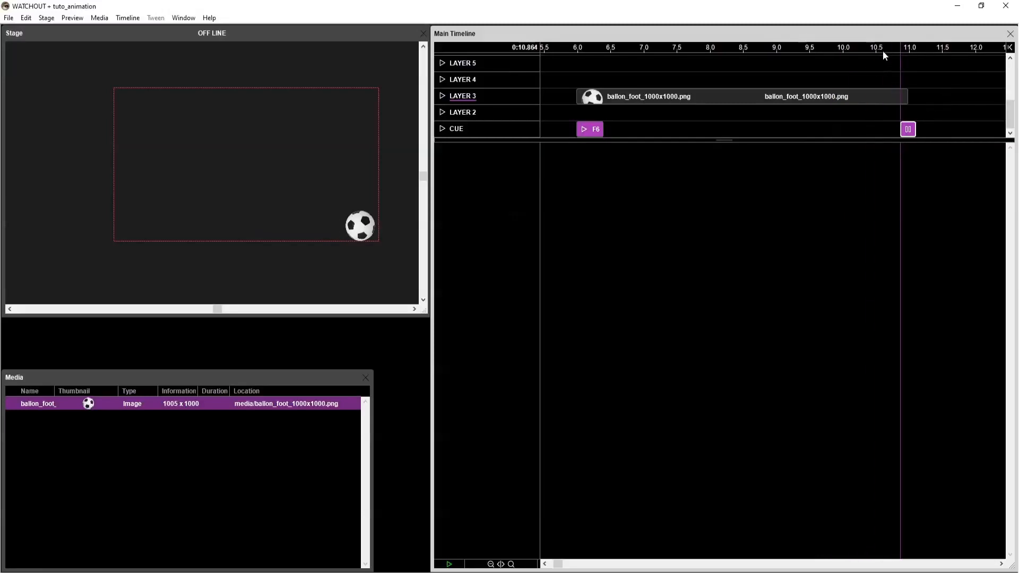
{"action": "left_click_drag", "start_coordinate": [883, 50], "coordinate": [805, 51]}
Shift the smooth Rotation Z point earlier to about 9.5 s and collapse the Rotation Z track.
{"action": "left_click", "coordinate": [837, 98]}
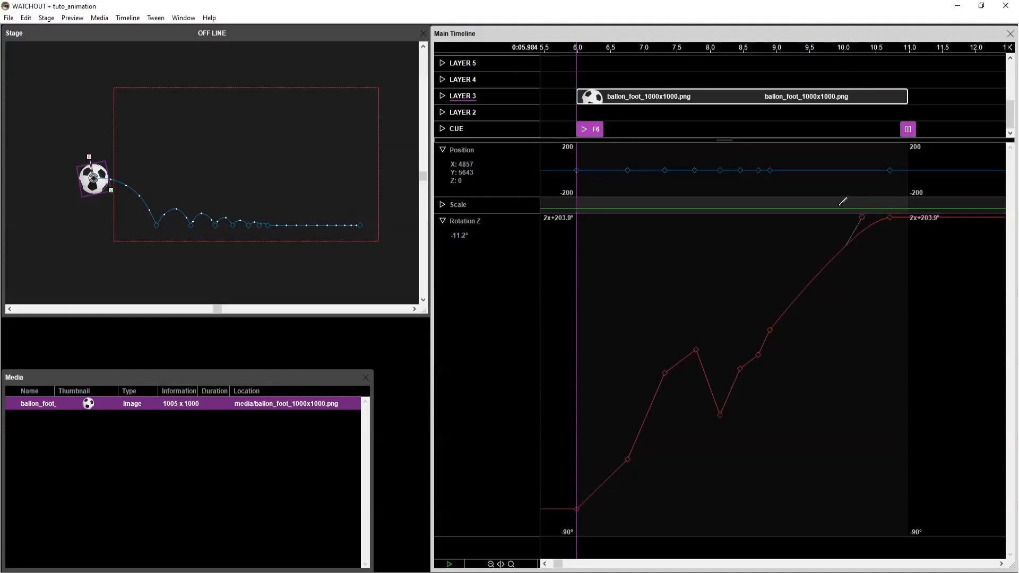
{"action": "left_click_drag", "start_coordinate": [862, 218], "coordinate": [807, 220]}
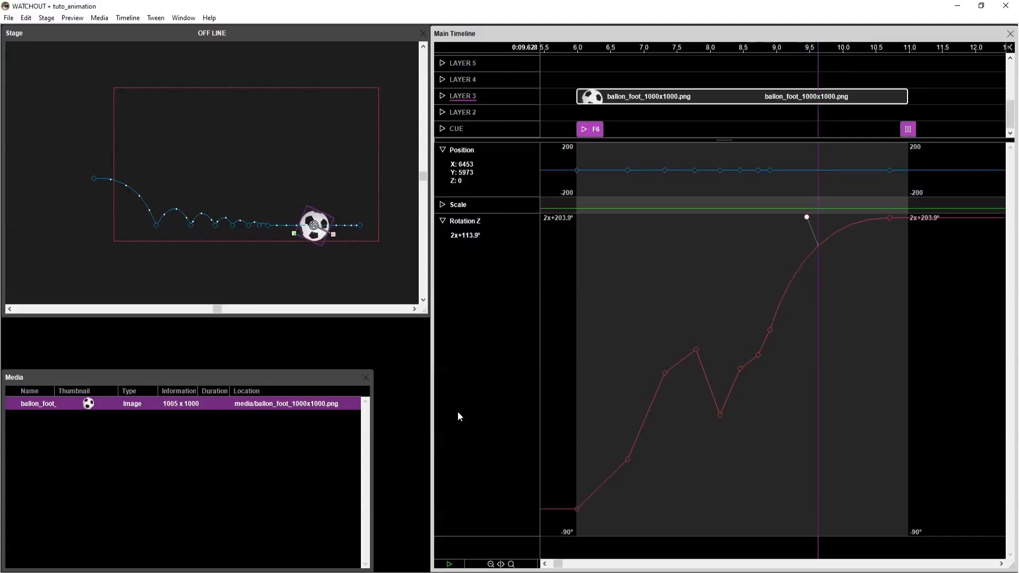
{"action": "left_click", "coordinate": [443, 221]}
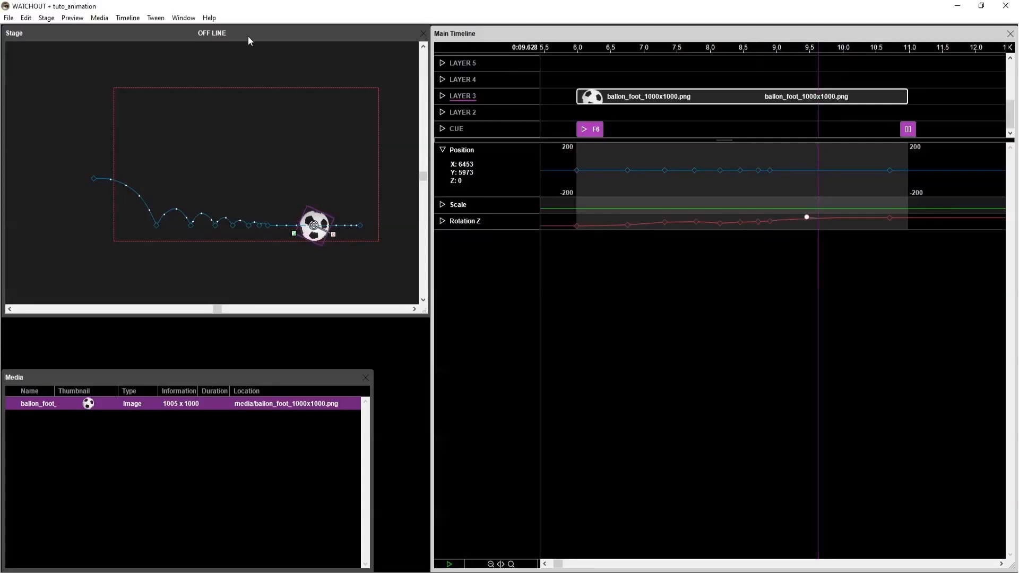
Add an Opacity tween to the second ball and set a 0% keyframe at the cue's start.
{"action": "left_click", "coordinate": [155, 17]}
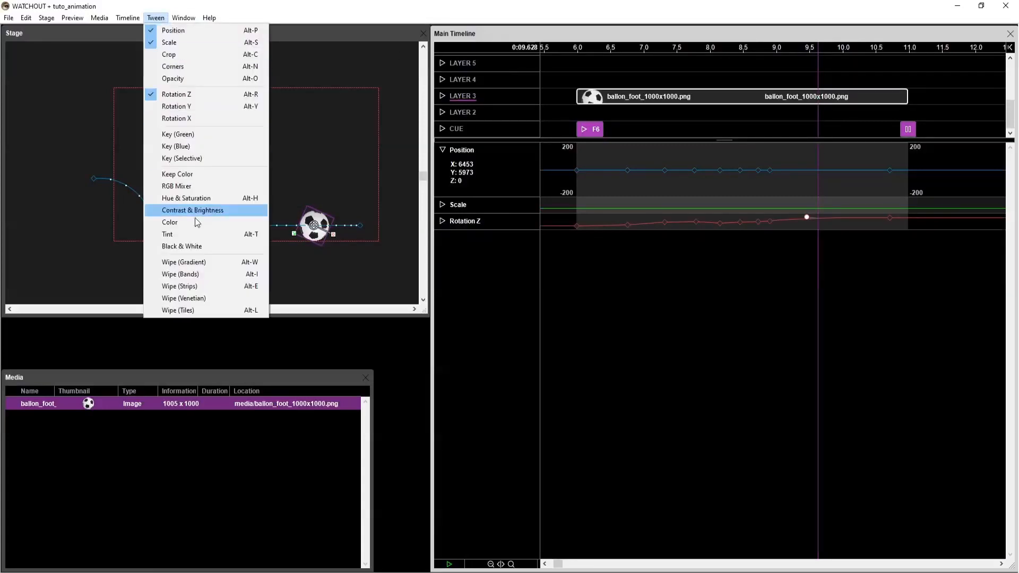
{"action": "left_click", "coordinate": [175, 79]}
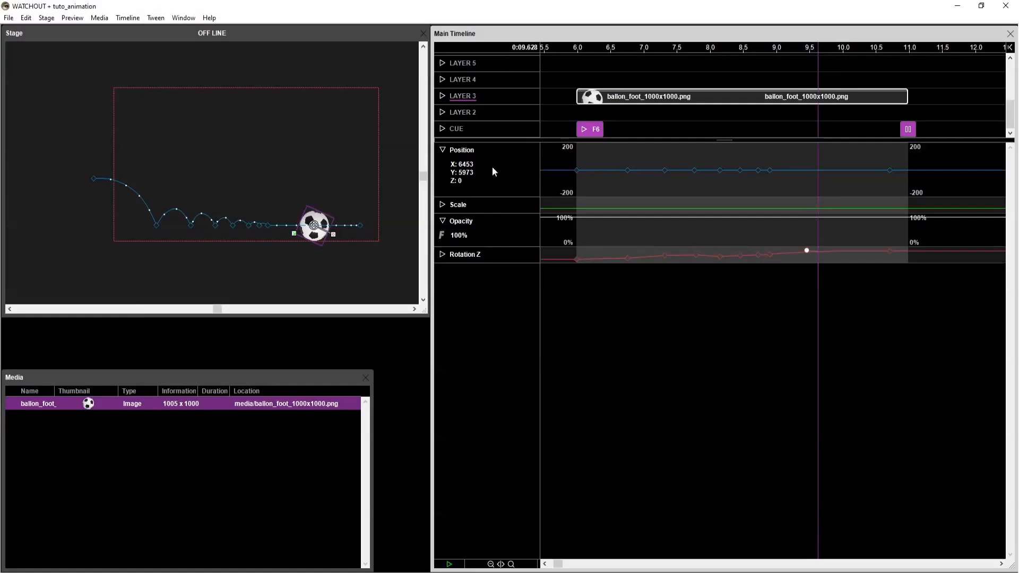
{"action": "left_click_drag", "start_coordinate": [578, 218], "coordinate": [578, 242]}
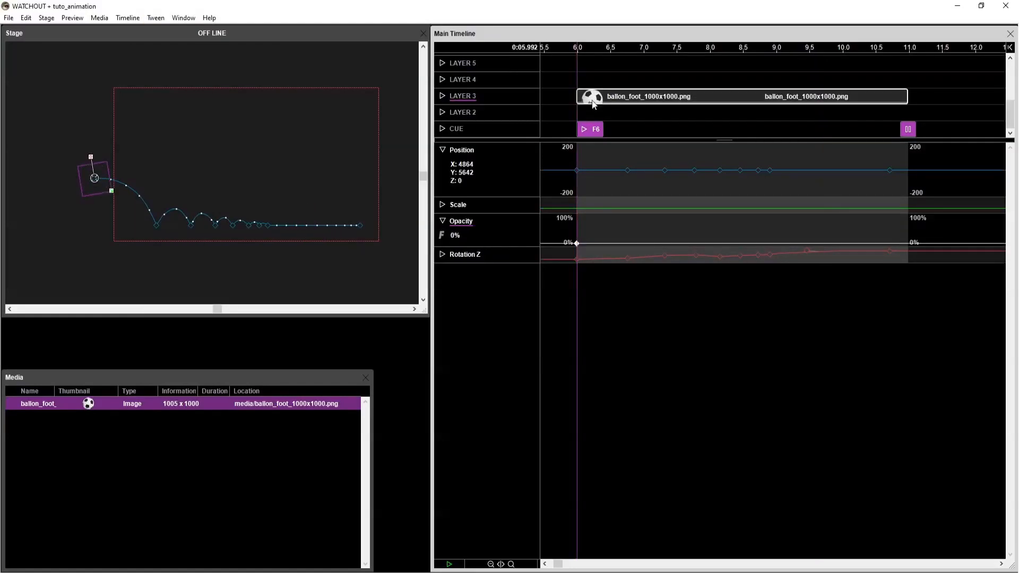
{"action": "left_click", "coordinate": [577, 243]}
Add an Opacity keyframe of 100% at 6.984 s, one second after the start of the ball's cue.
{"action": "key", "text": "Right"}
{"action": "key", "text": "Right"}
{"action": "key", "text": "Right"}
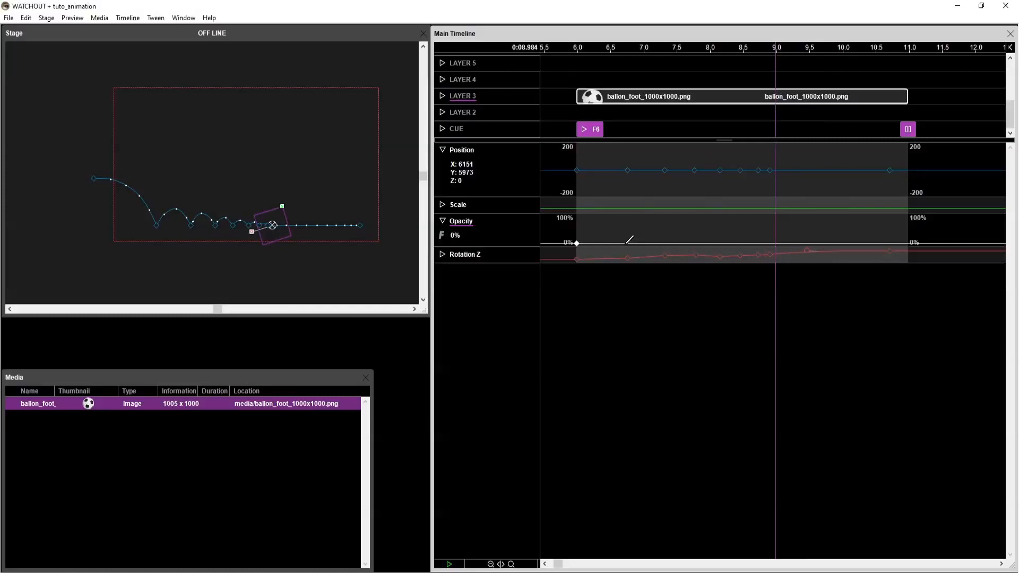
{"action": "key", "text": "Left"}
{"action": "key", "text": "Left"}
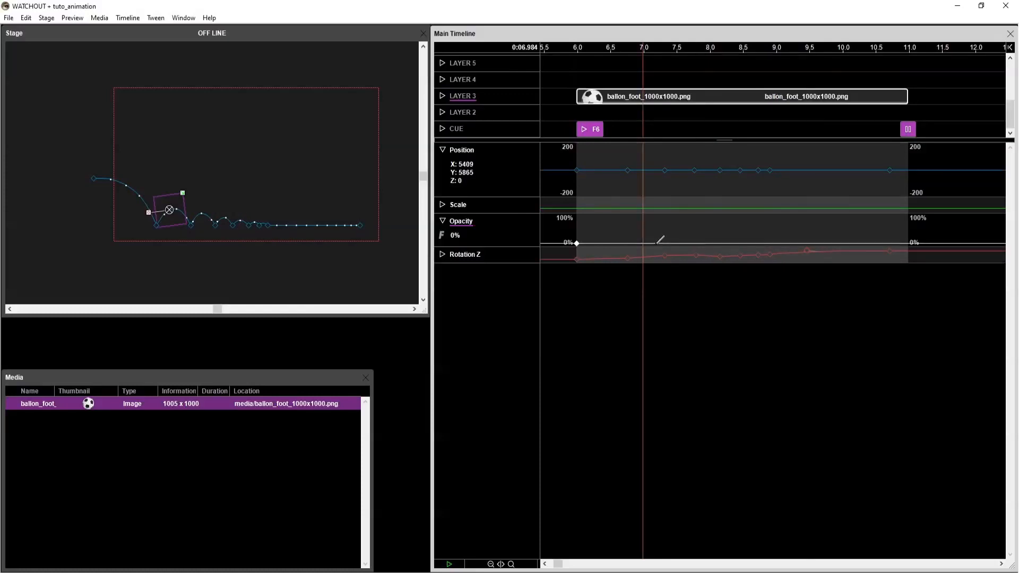
{"action": "left_click_drag", "start_coordinate": [657, 244], "coordinate": [645, 204]}
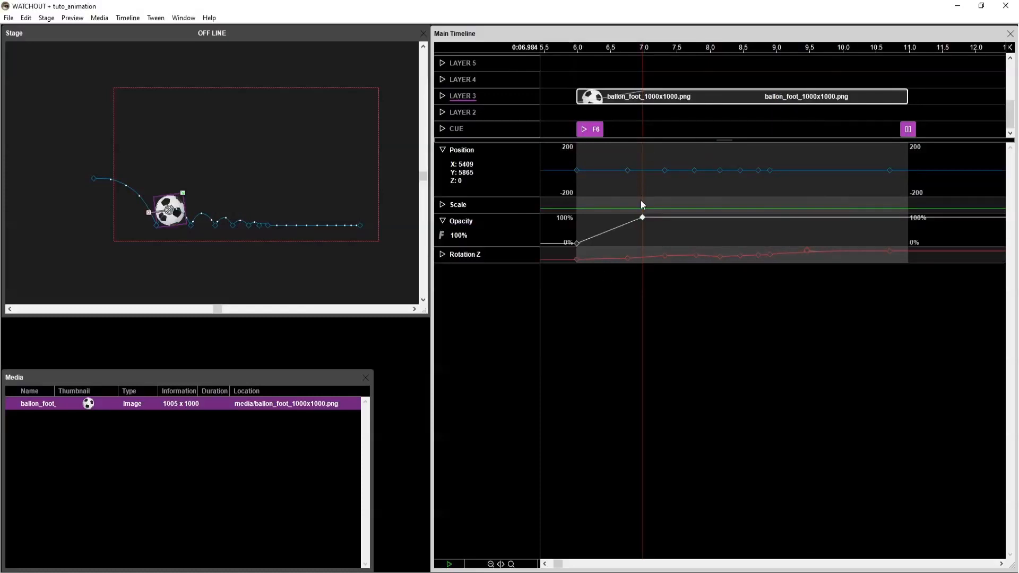
Add a smooth 0% Opacity keyframe at 6.696 s and shift it to about 6.9 s to curve the fade-in.
{"action": "left_click", "coordinate": [577, 244]}
{"action": "left_click_drag", "start_coordinate": [628, 47], "coordinate": [624, 53]}
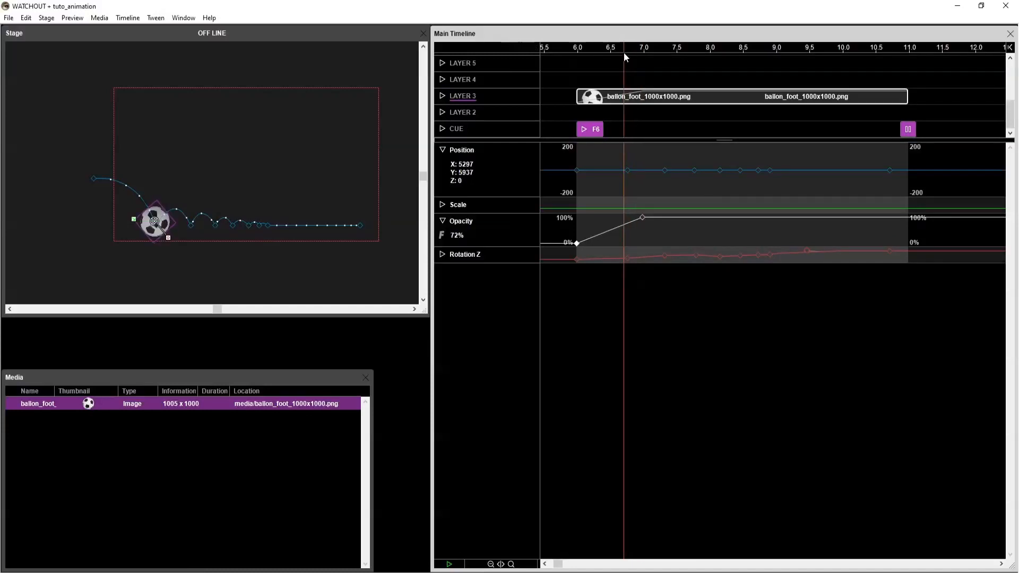
{"action": "left_click", "coordinate": [624, 243]}
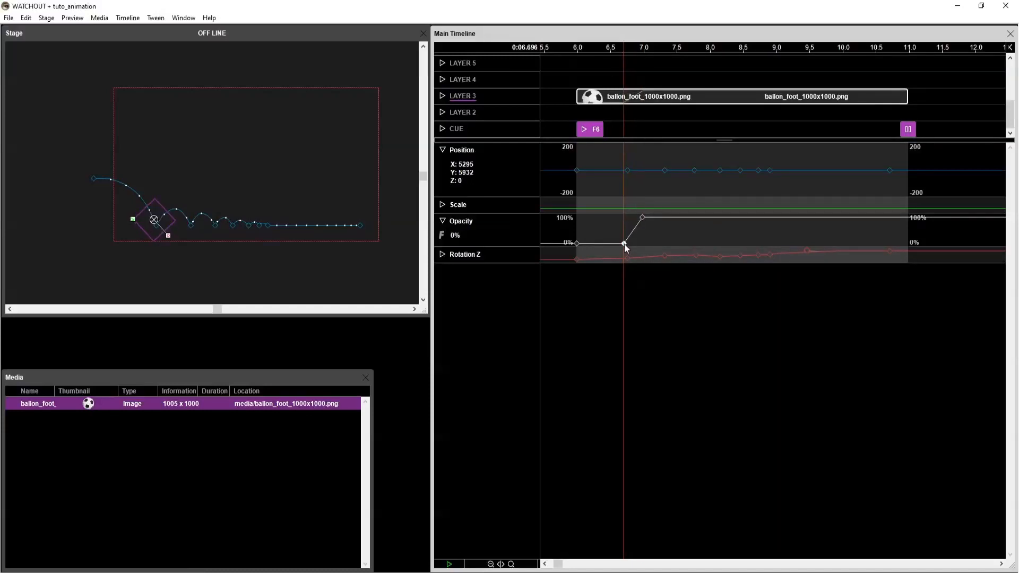
{"action": "double_click", "coordinate": [624, 244]}
{"action": "left_click", "coordinate": [511, 284]}
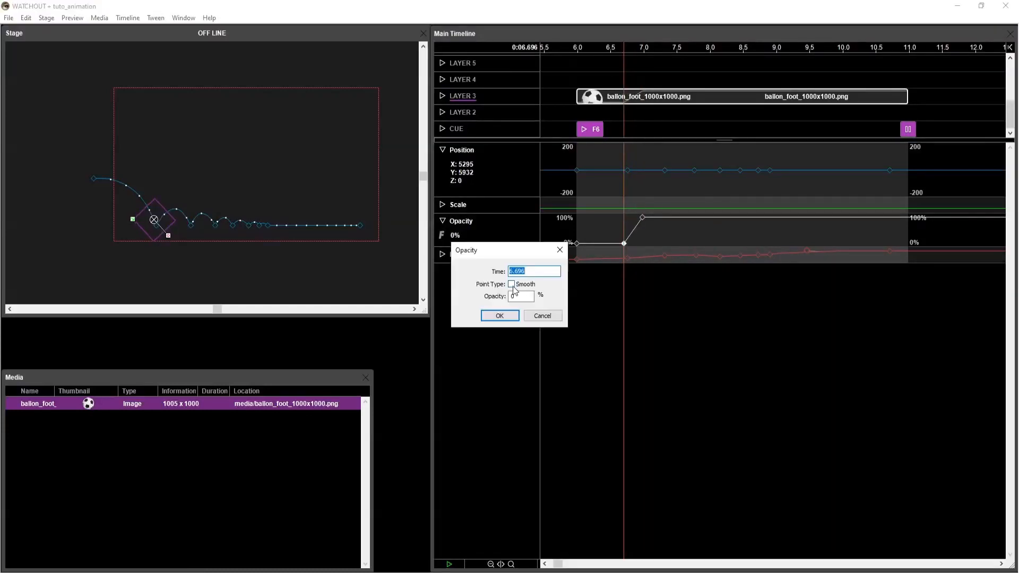
{"action": "left_click", "coordinate": [499, 315]}
{"action": "left_click_drag", "start_coordinate": [624, 243], "coordinate": [635, 244]}
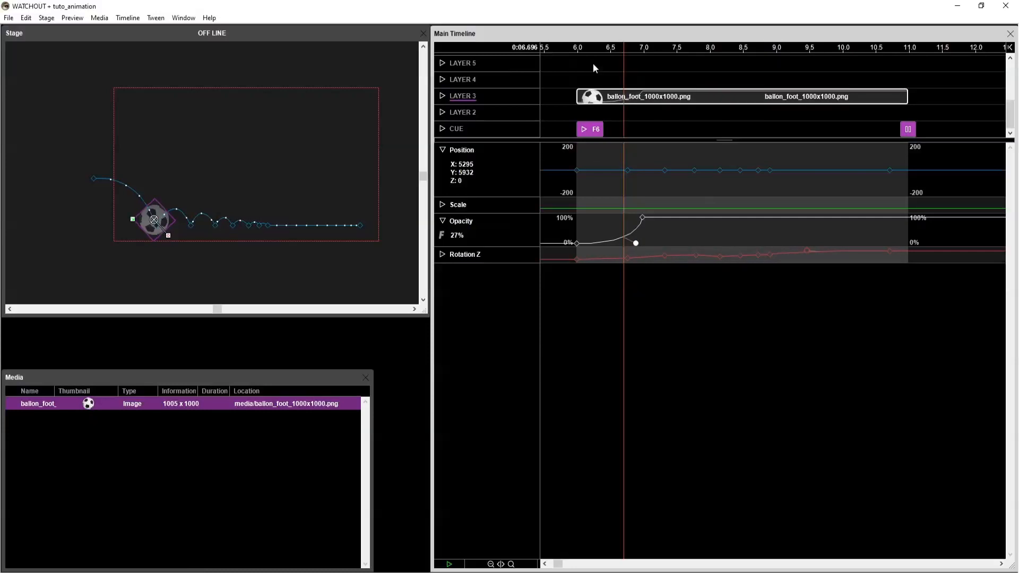
Scrub from 6.0 s through the fade-in and play the ball's animation up to the pause cue.
{"action": "left_click_drag", "start_coordinate": [576, 48], "coordinate": [645, 56]}
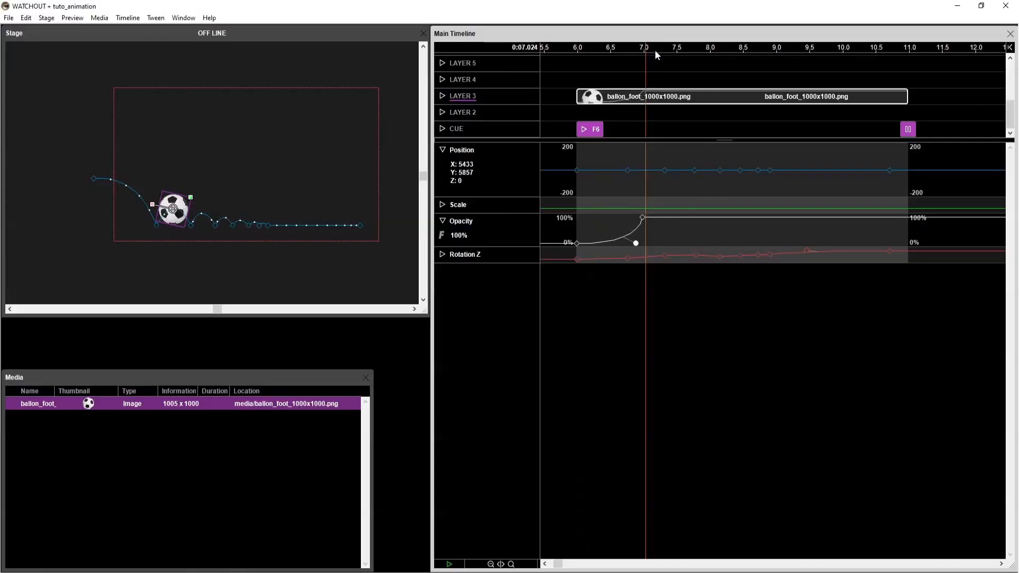
{"action": "left_click", "coordinate": [688, 49]}
{"action": "left_click", "coordinate": [682, 50]}
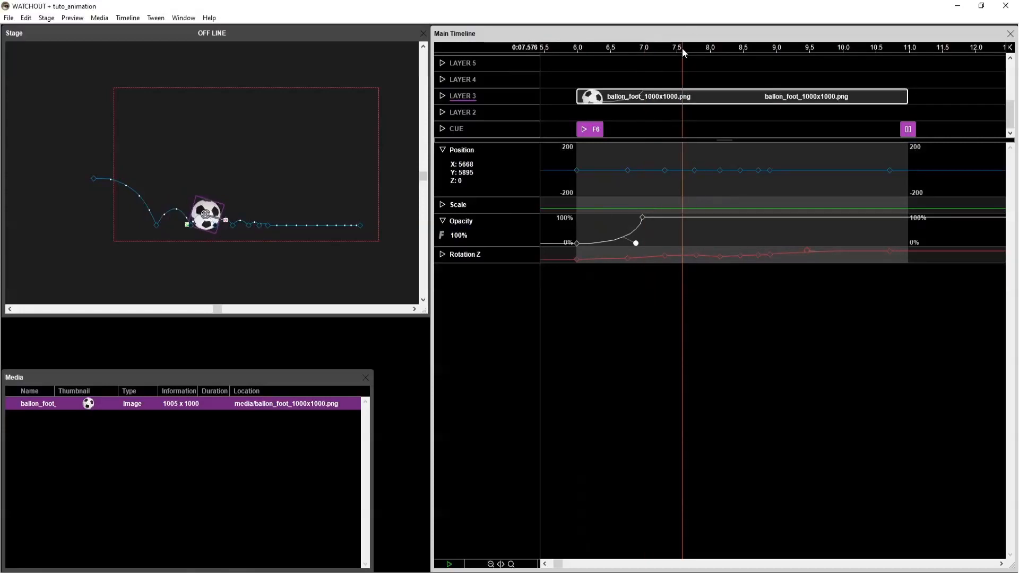
{"action": "left_click_drag", "start_coordinate": [682, 49], "coordinate": [755, 49]}
{"action": "key", "text": "space"}
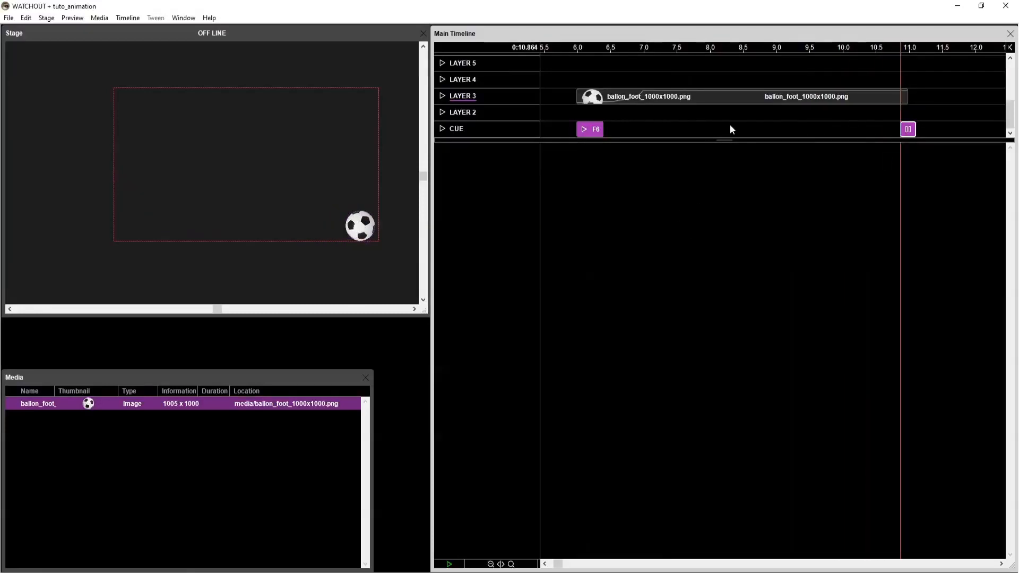
{"action": "left_click", "coordinate": [772, 75]}
Enlarge the ball's Position graph and, in the Stage's top view, move the first-bounce keyframe at 6.752 s to a Z of about 384.
{"action": "left_click", "coordinate": [780, 103]}
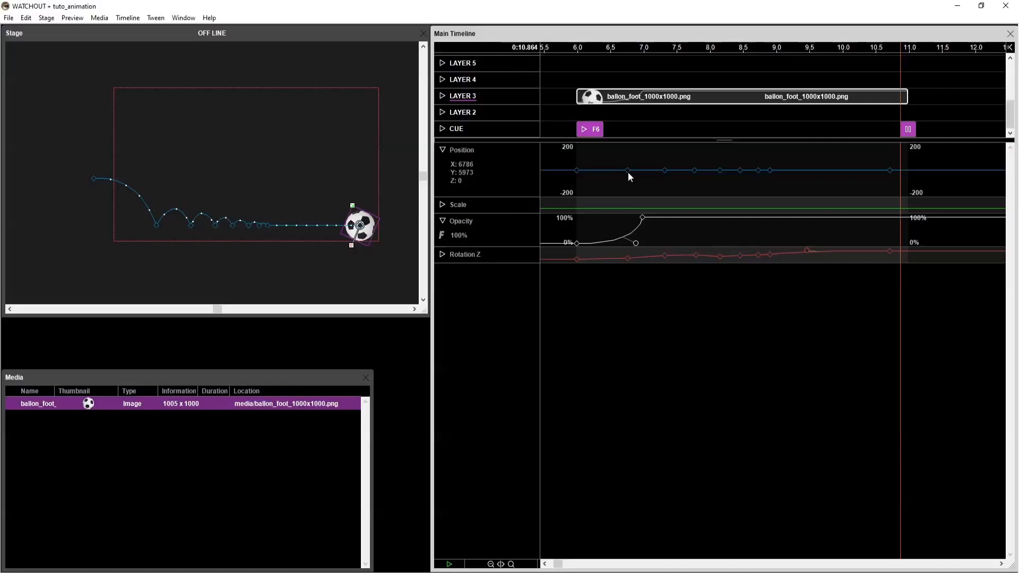
{"action": "left_click_drag", "start_coordinate": [493, 196], "coordinate": [491, 276]}
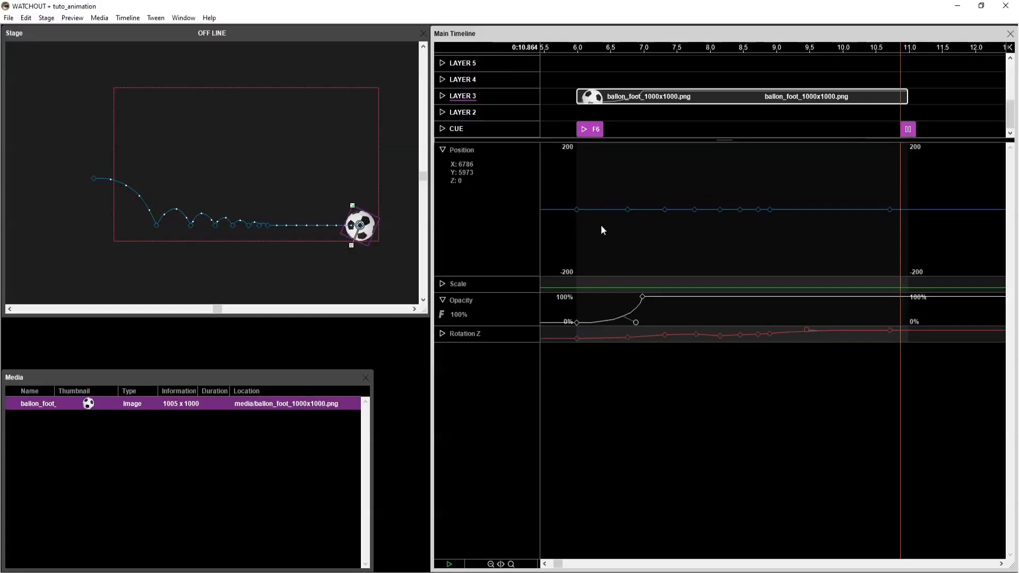
{"action": "left_click", "coordinate": [627, 209]}
{"action": "left_click", "coordinate": [627, 52]}
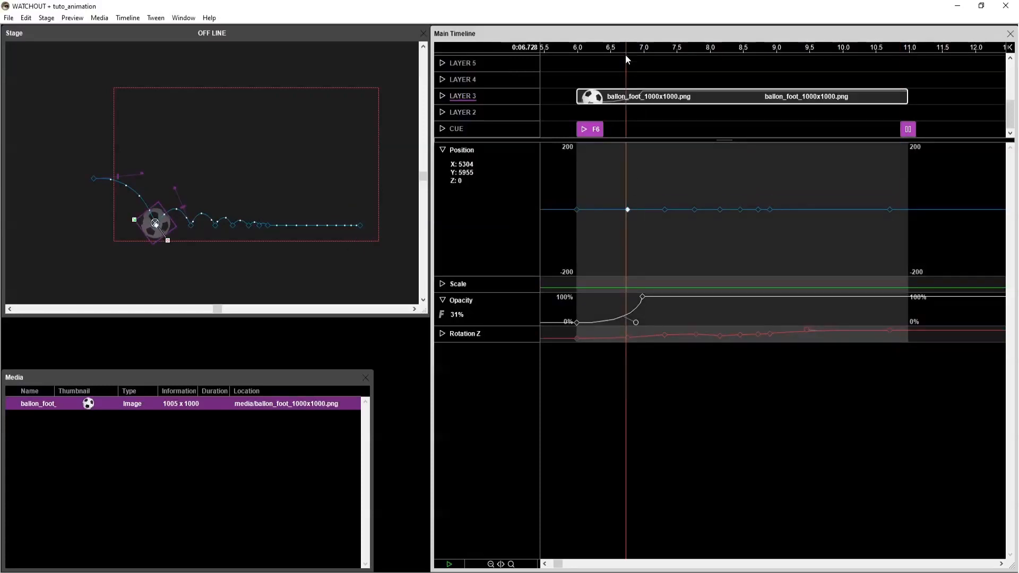
{"action": "left_click", "coordinate": [627, 209]}
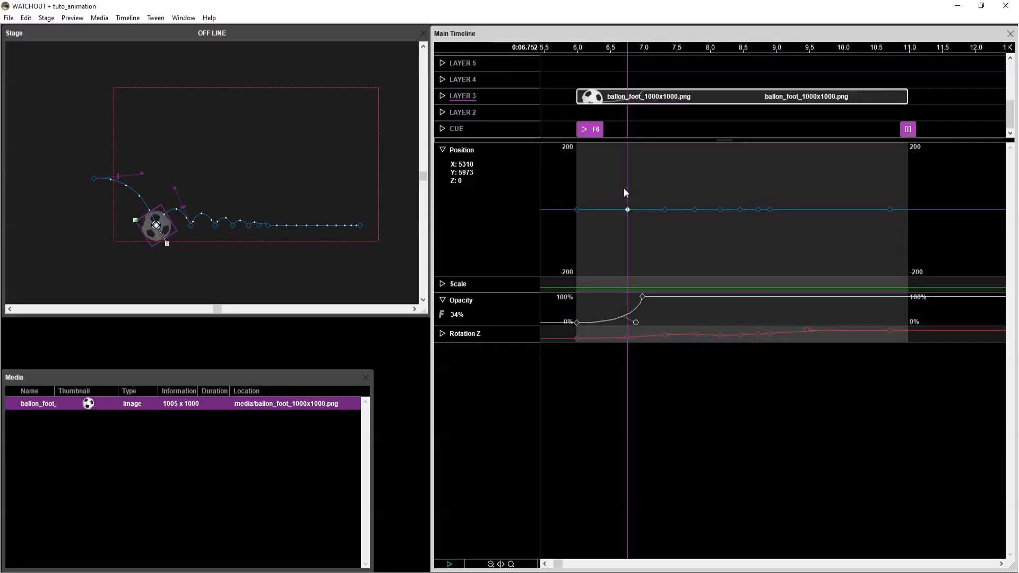
{"action": "key", "text": "ctrl+shift+t"}
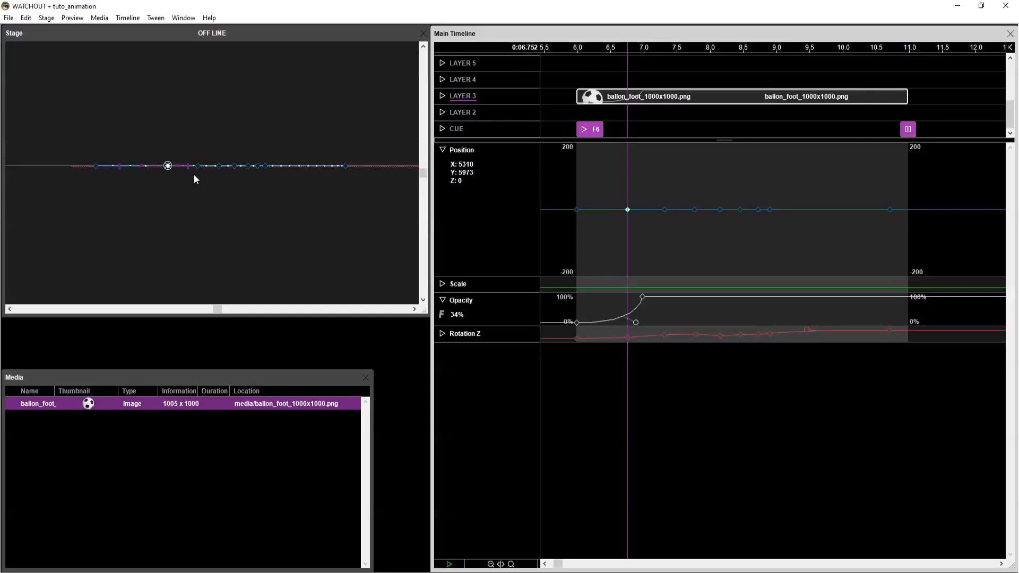
{"action": "left_click_drag", "start_coordinate": [169, 166], "coordinate": [175, 121]}
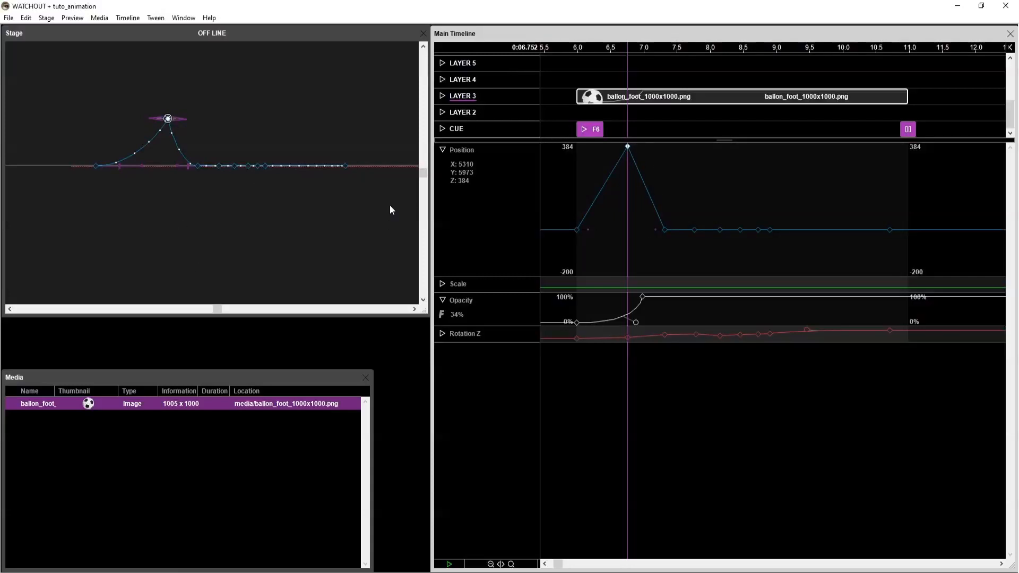
Make the 6.752 s Position keyframe smooth for incoming and outgoing motion and flatten both handles to round its Z peak.
{"action": "double_click", "coordinate": [629, 146]}
{"action": "left_click", "coordinate": [485, 267]}
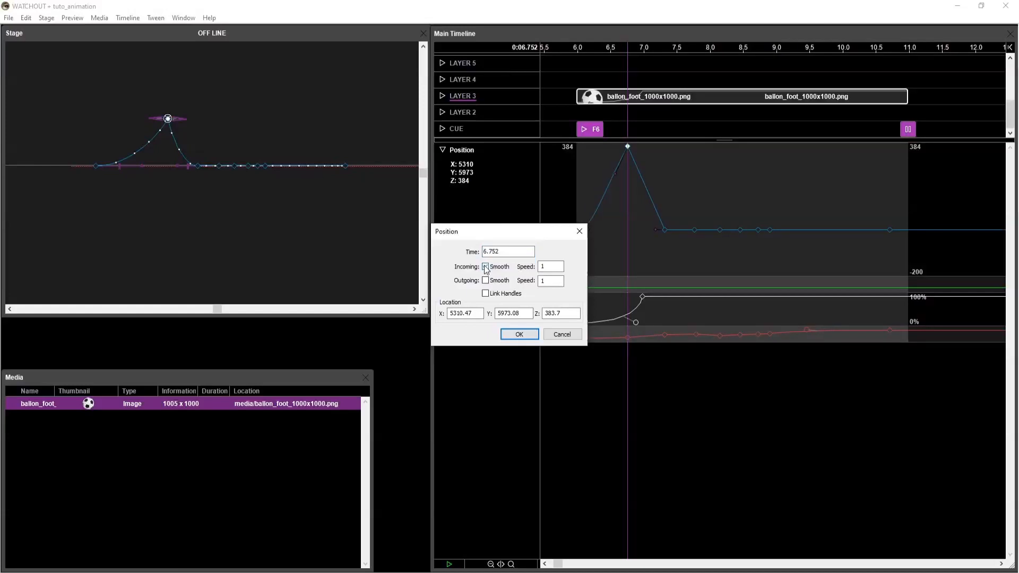
{"action": "left_click", "coordinate": [485, 280]}
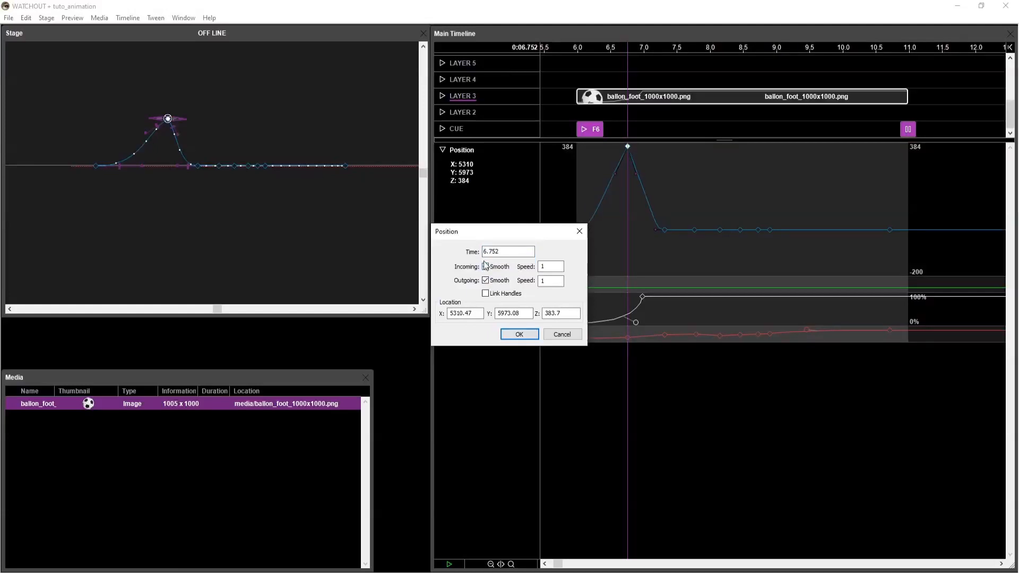
{"action": "left_click", "coordinate": [518, 334]}
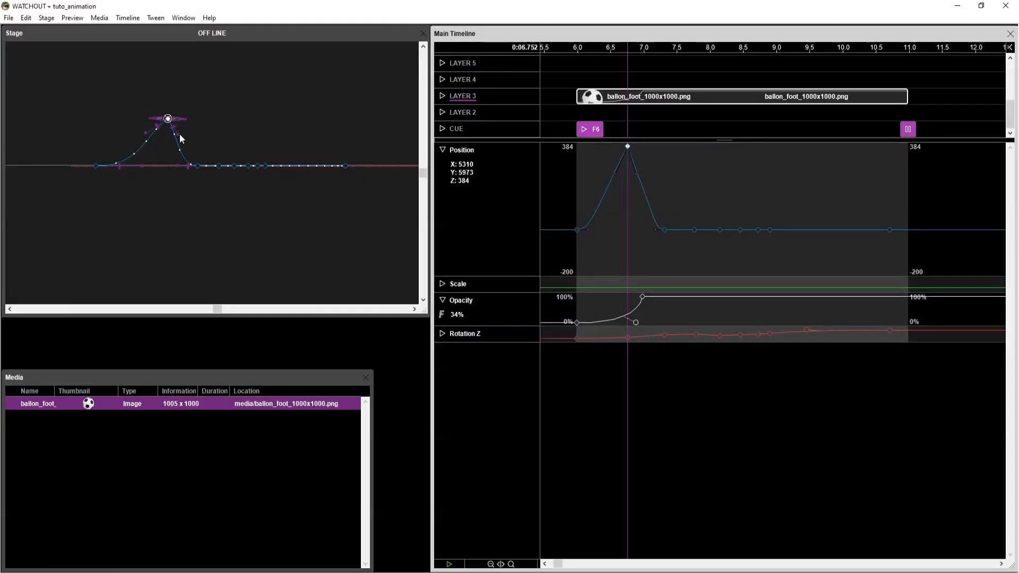
{"action": "left_click_drag", "start_coordinate": [179, 134], "coordinate": [192, 123]}
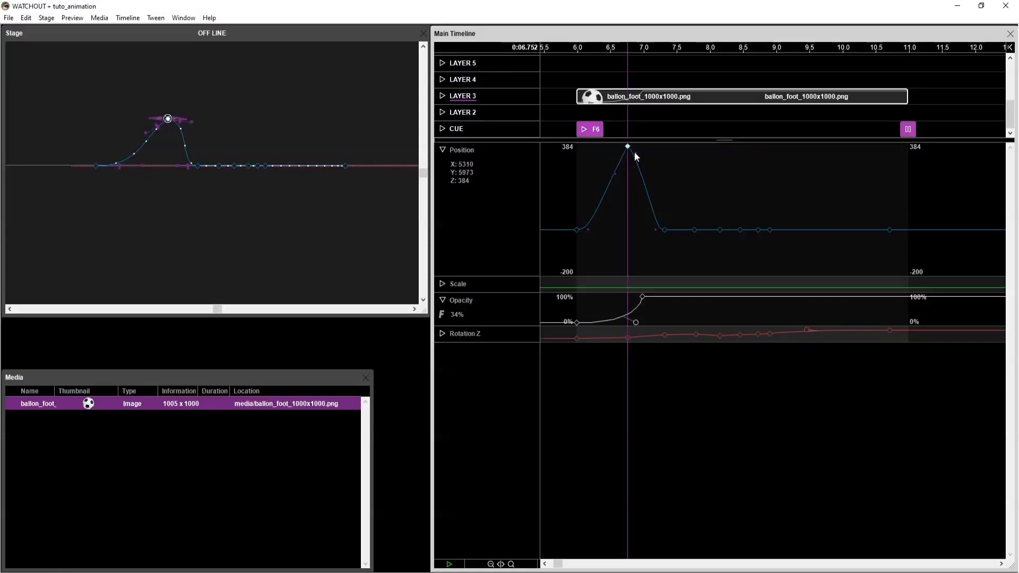
{"action": "left_click_drag", "start_coordinate": [634, 153], "coordinate": [605, 156]}
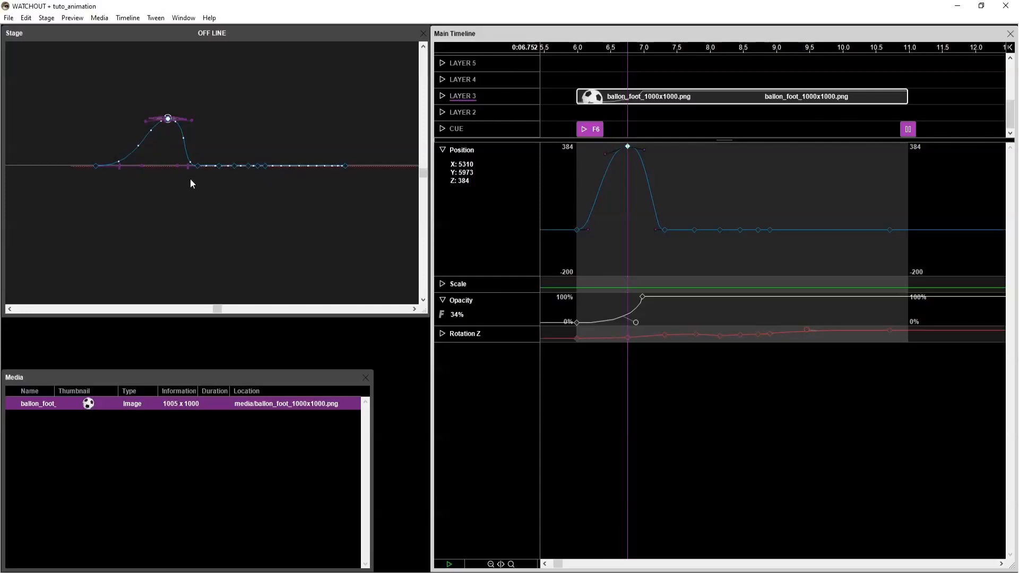
Select the ball's Position keyframe at 7.760 s, at the third bounce.
{"action": "left_click", "coordinate": [656, 173]}
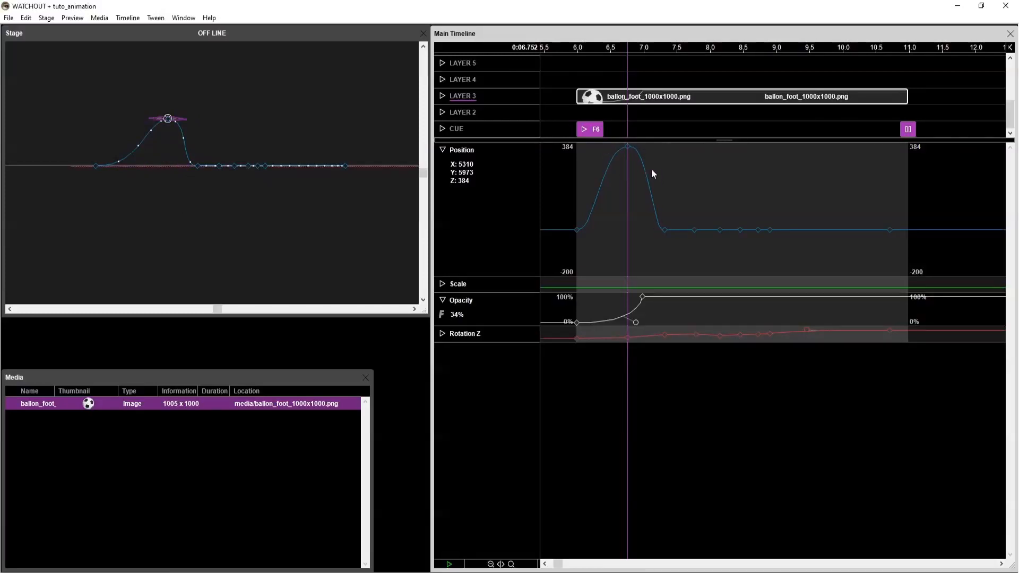
{"action": "left_click", "coordinate": [628, 147]}
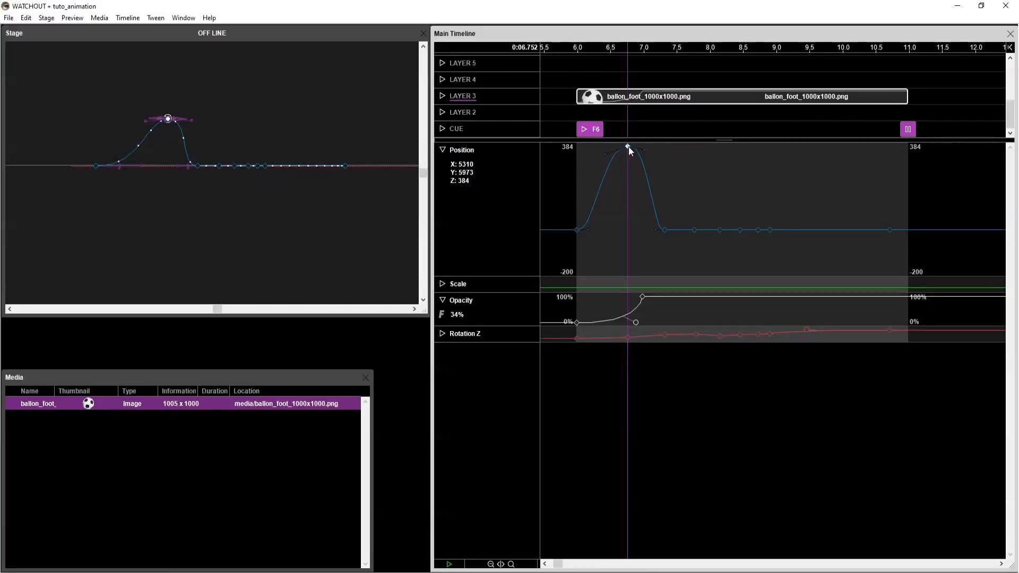
{"action": "left_click", "coordinate": [695, 229]}
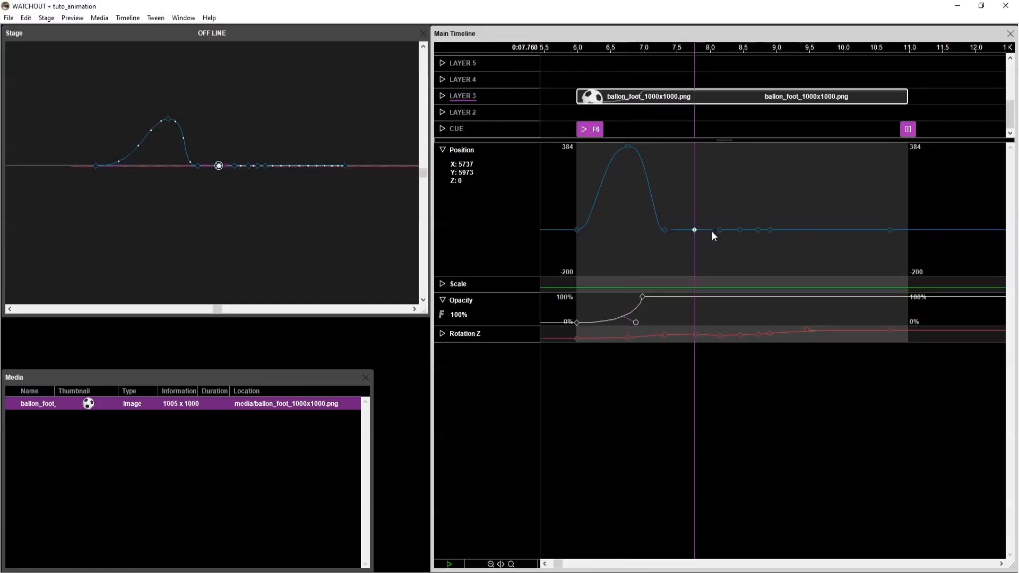